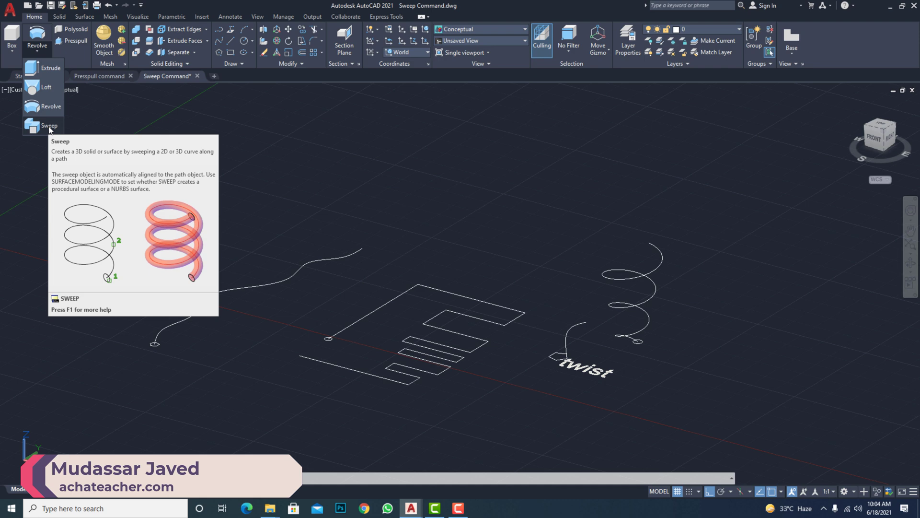
- Examine the profiles and path curves in the drawing, including the small circle at the start of the zigzag polyline
scroll(95, 136, up, 2)
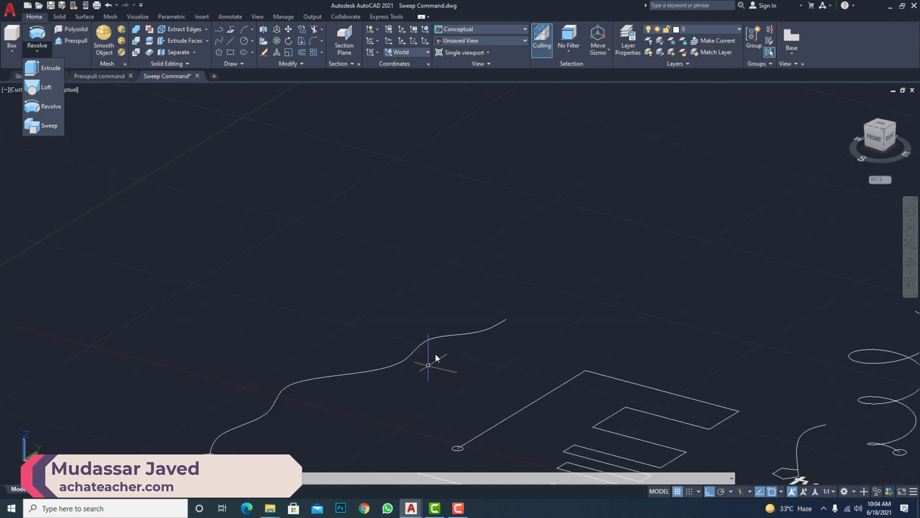
scroll(436, 357, down, 2)
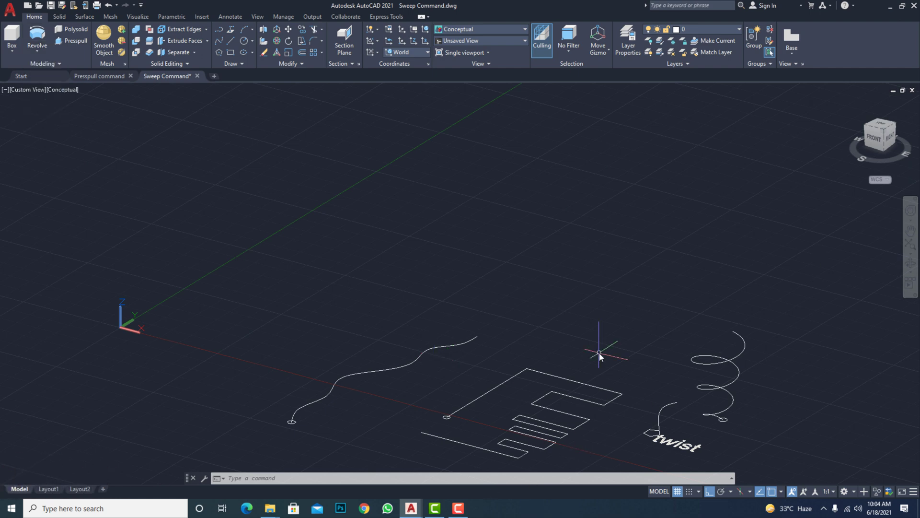
middle_drag(623, 444, 509, 334)
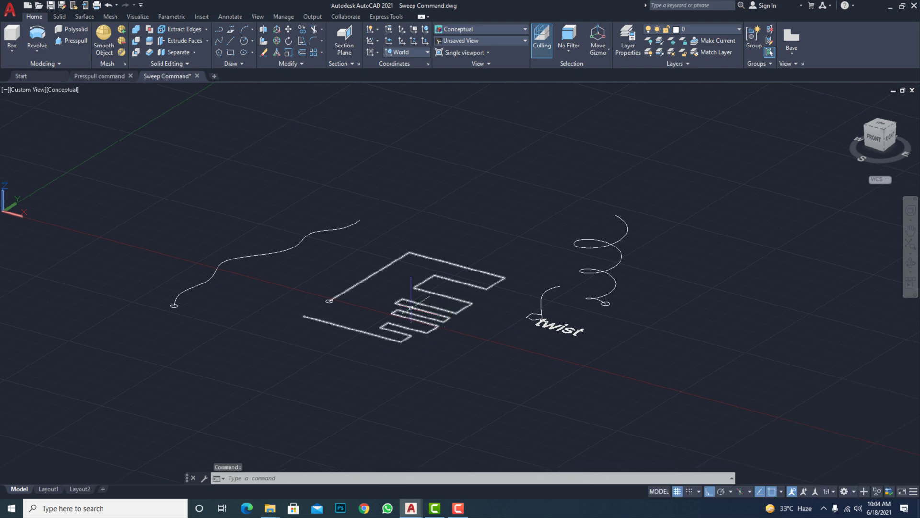
scroll(350, 302, up, 3)
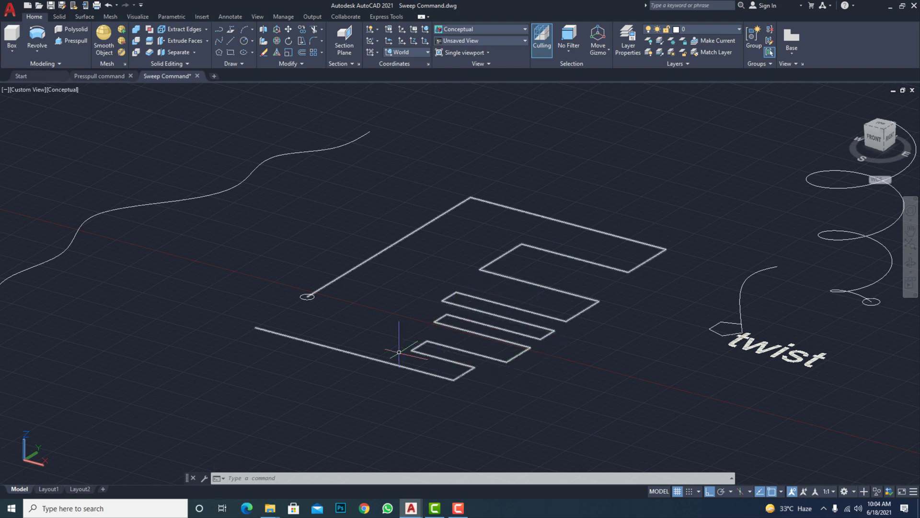
scroll(305, 294, up, 8)
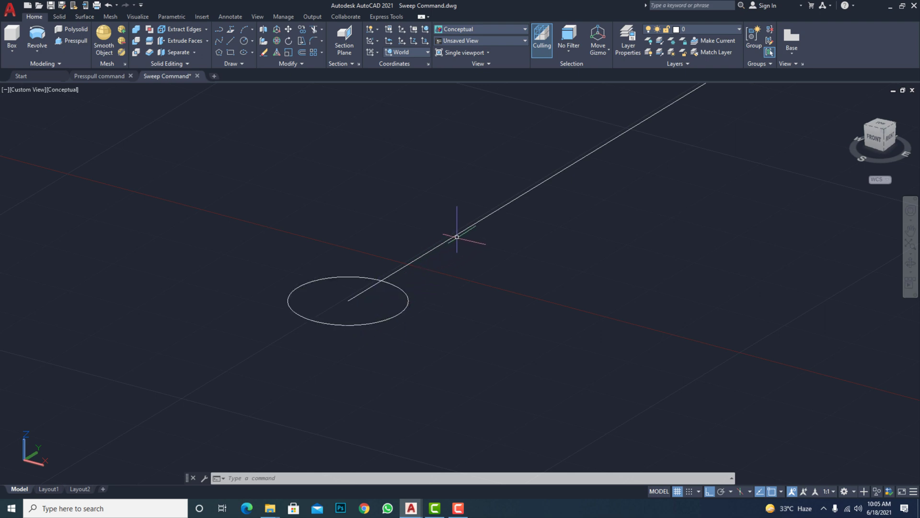
scroll(447, 282, down, 6)
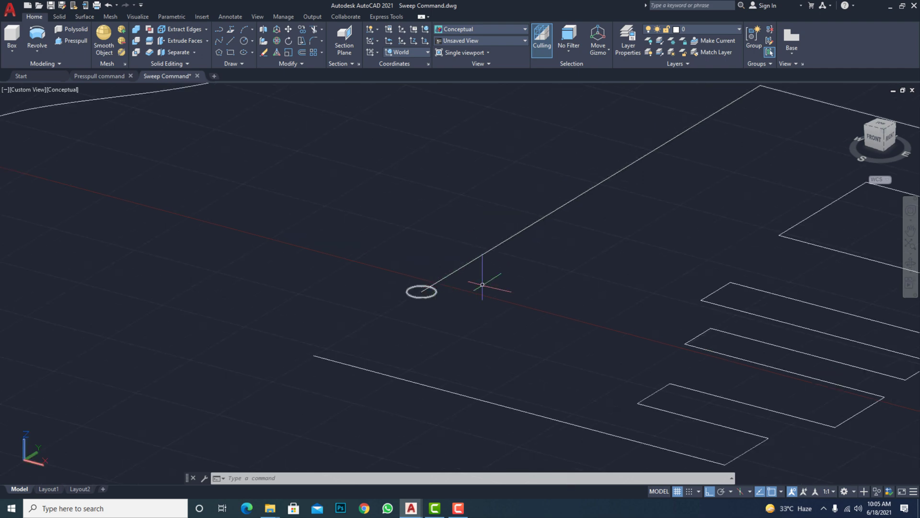
- Sweep the small circle along the zigzag polyline to create a solid pipe
mouse_move(499, 274)
middle_down()
mouse_move(392, 300)
mouse_move(335, 304)
mouse_move(304, 290)
middle_up()
scroll(334, 302, up, 3)
click(36, 51)
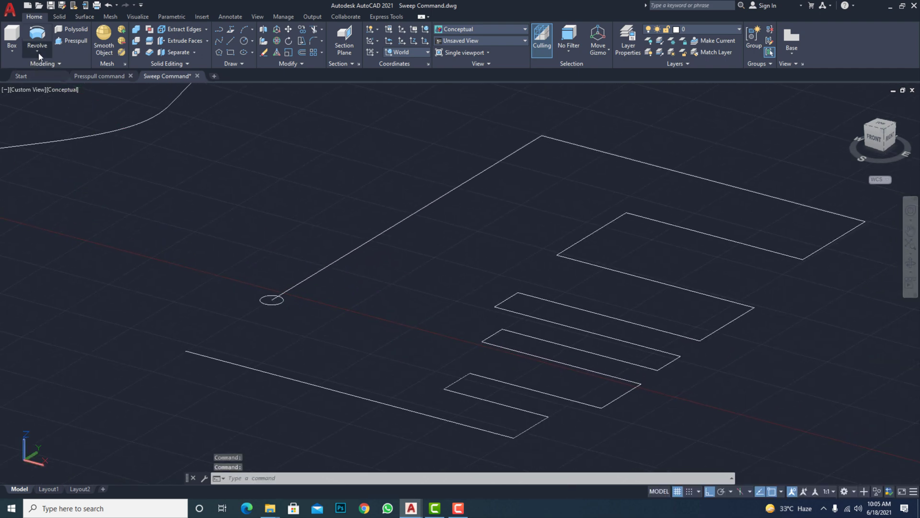
click(41, 127)
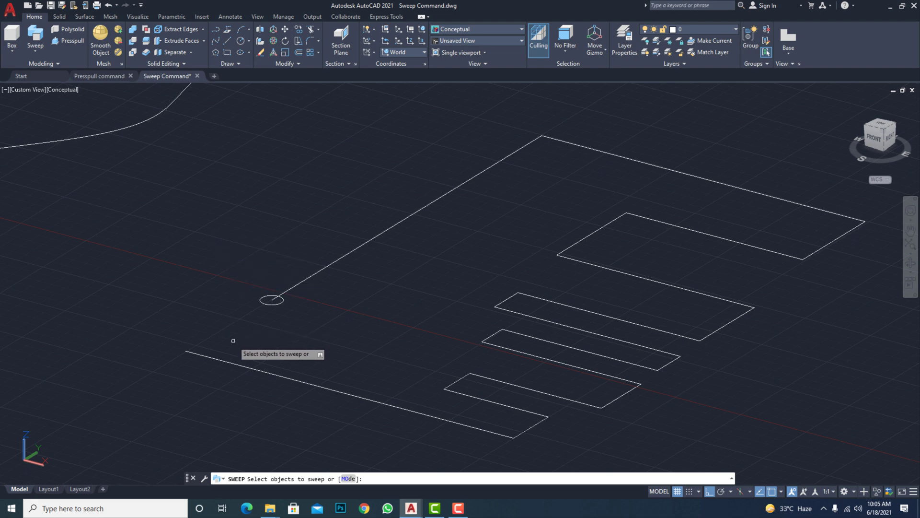
click(278, 303)
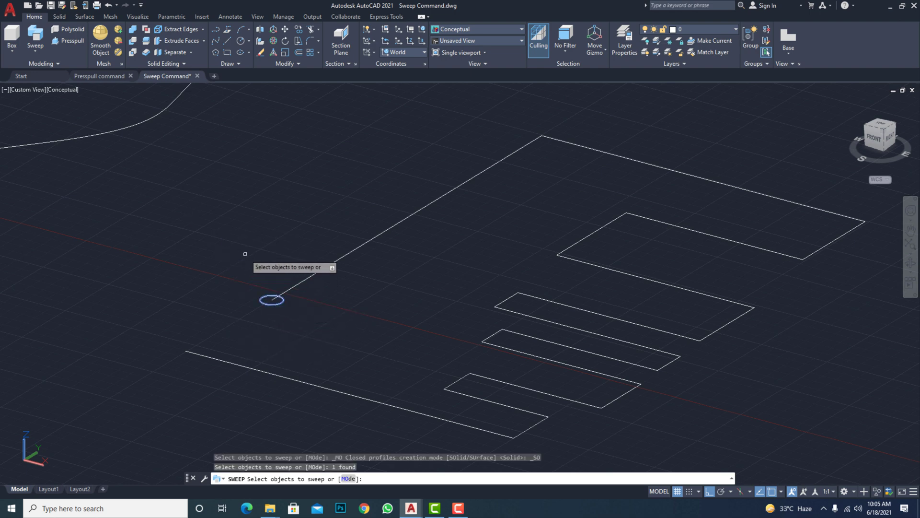
key(Return)
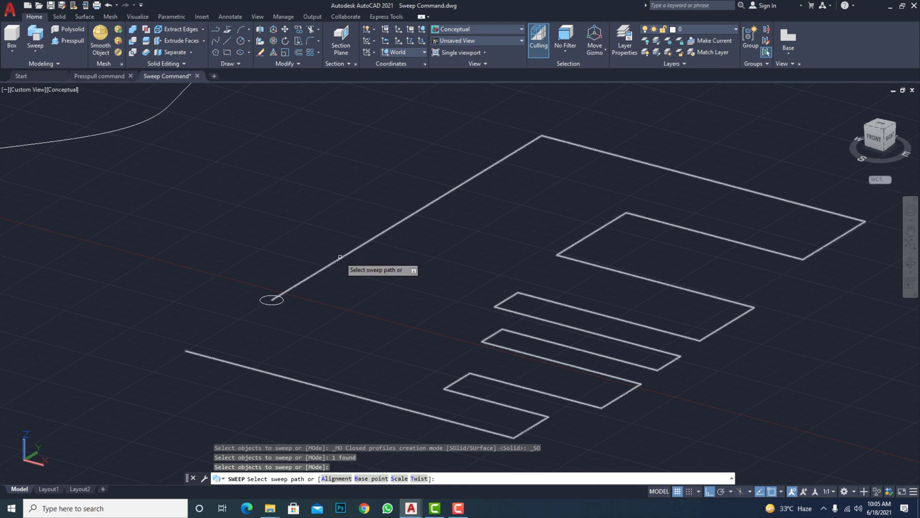
click(340, 257)
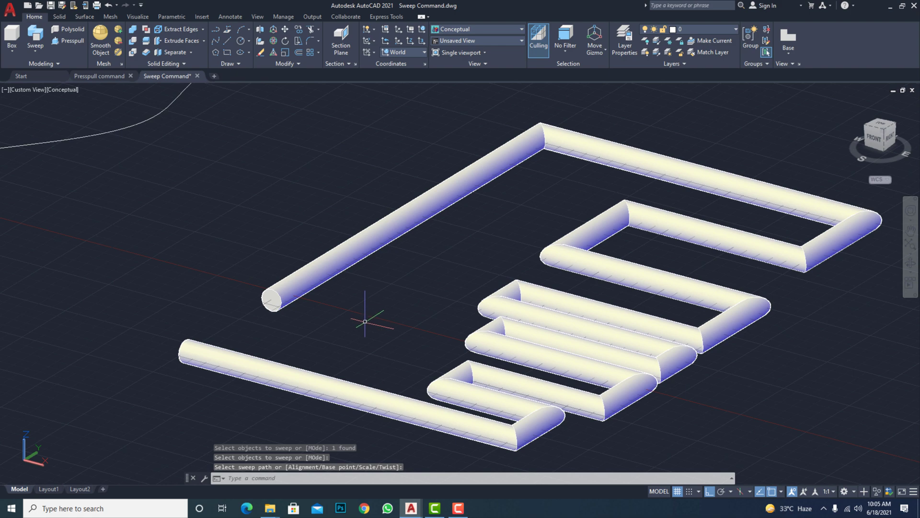
shift+middle_drag(367, 326, 378, 344)
key(Escape)
scroll(382, 335, down, 3)
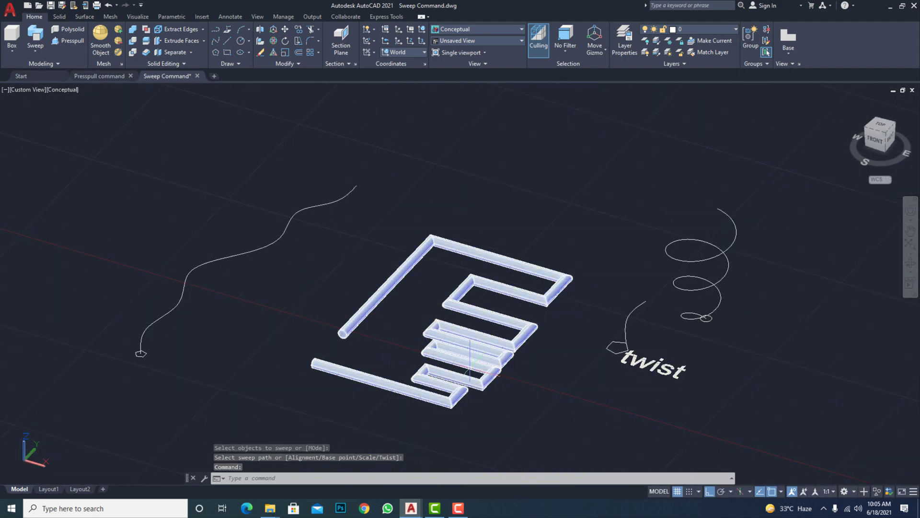
scroll(470, 366, up, 3)
scroll(470, 366, down, 3)
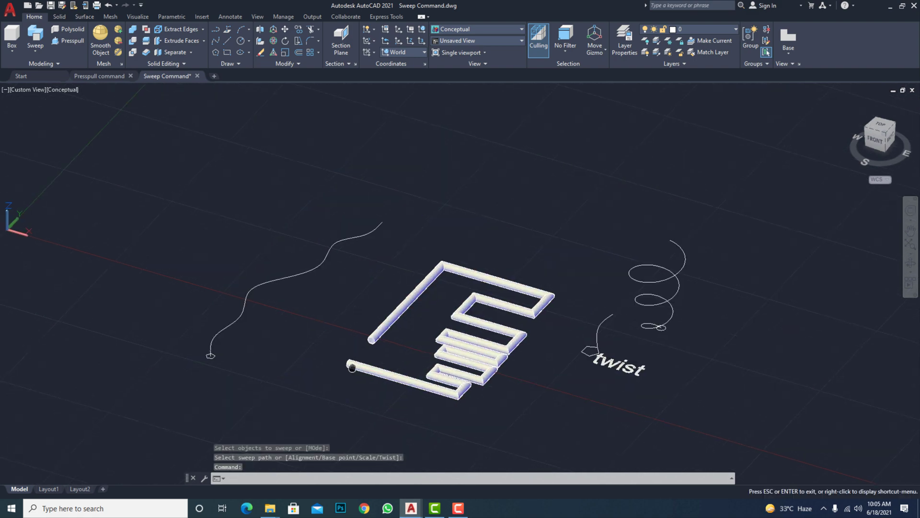
- Sweep the small pentagon along the wavy curve beside the zigzag pipe to create a solid
key(Escape)
scroll(413, 363, up, 2)
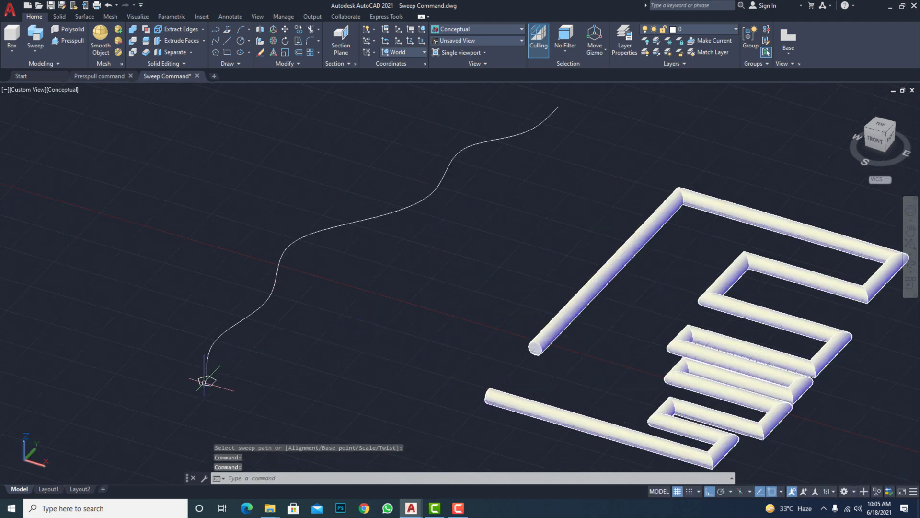
scroll(209, 382, up, 2)
scroll(209, 381, up, 2)
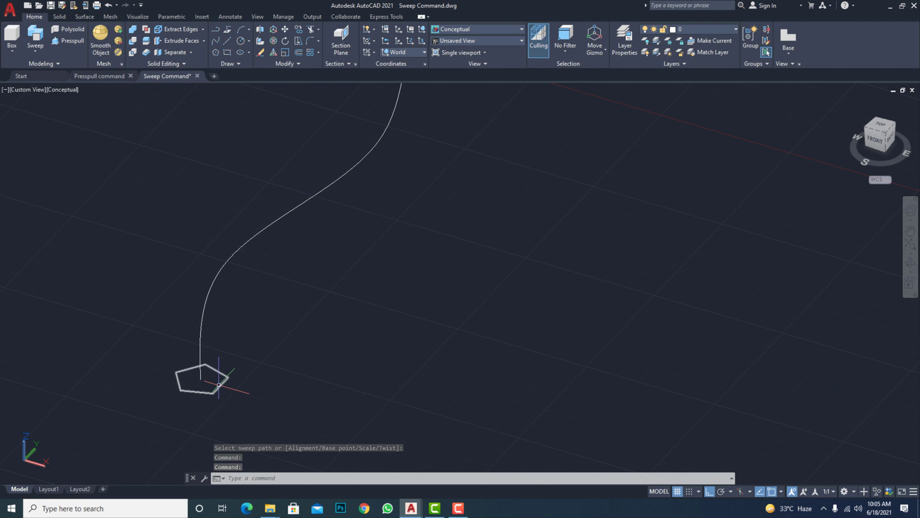
scroll(255, 376, down, 3)
scroll(332, 350, up, 1)
middle_drag(331, 351, 300, 359)
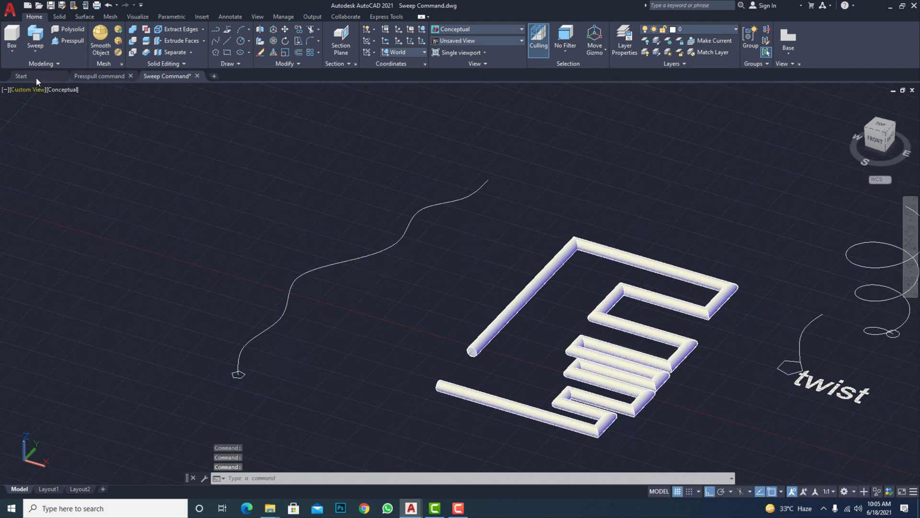
click(35, 51)
click(44, 126)
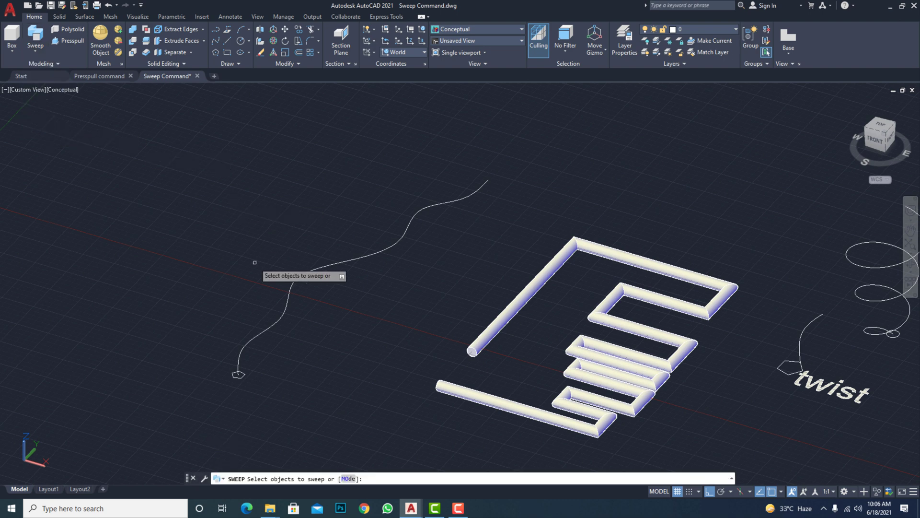
scroll(242, 379, up, 4)
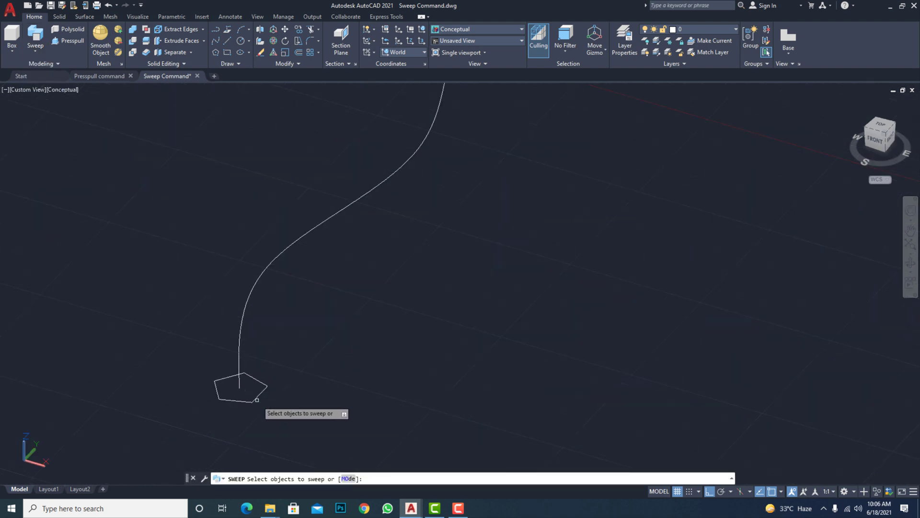
click(259, 393)
key(Return)
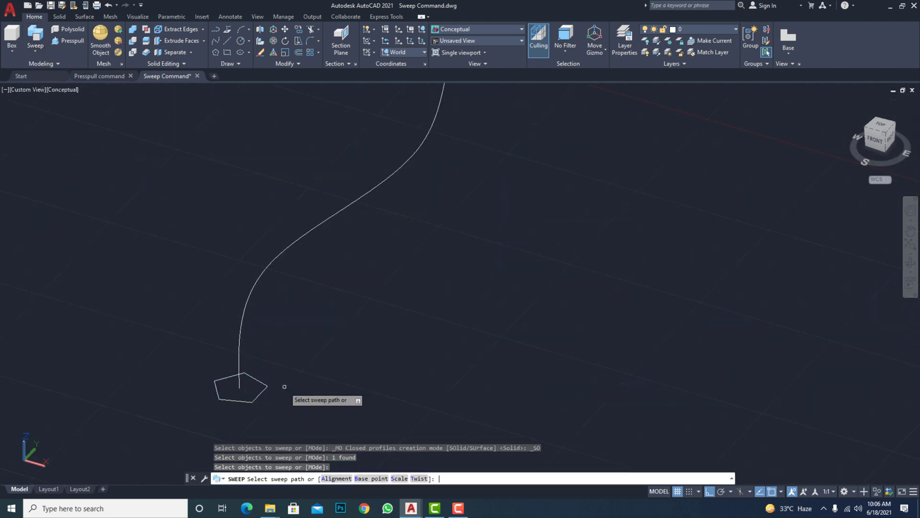
scroll(266, 347, down, 4)
scroll(265, 347, down, 2)
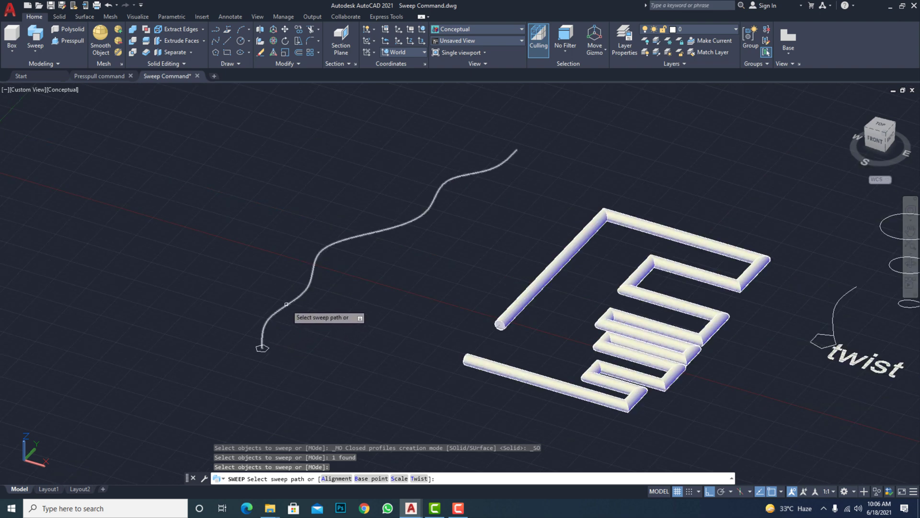
click(286, 305)
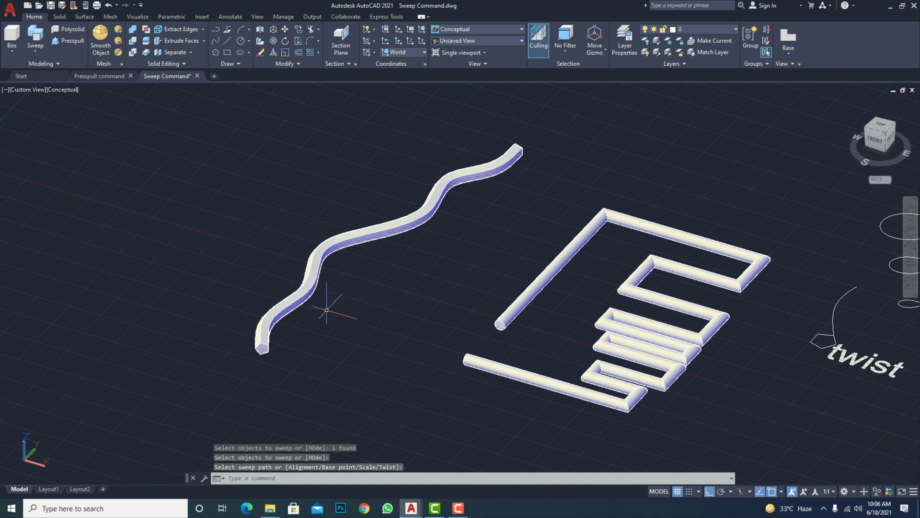
scroll(316, 308, up, 3)
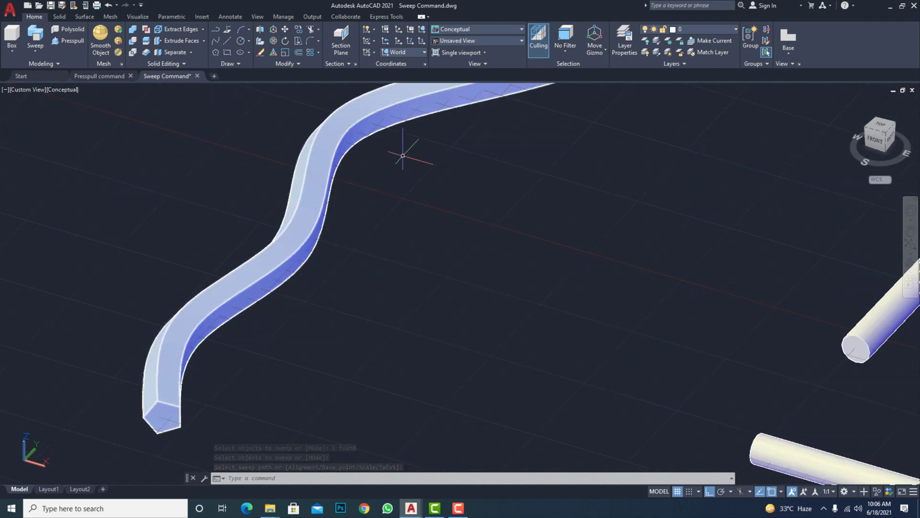
scroll(426, 212, down, 3)
- Sweep the small circle at the lower end of the helix along the helix to create a solid coil
middle_drag(534, 240, 349, 273)
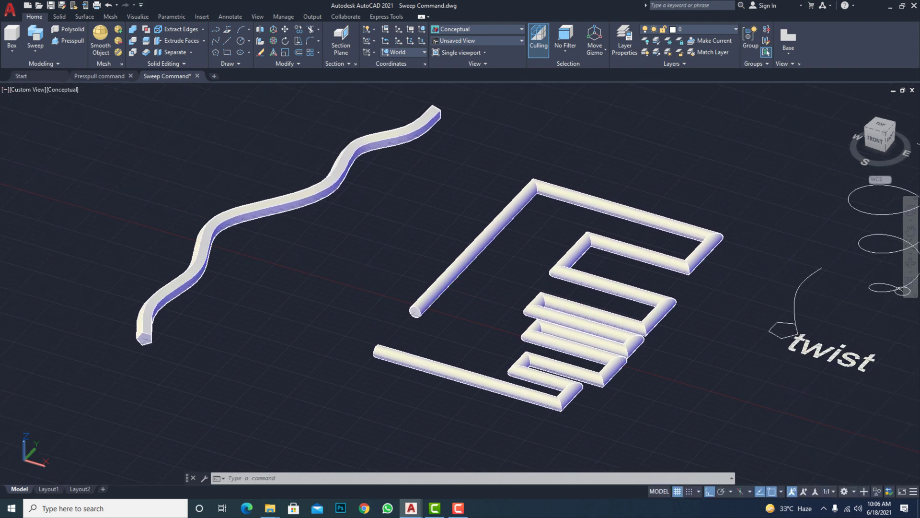
scroll(269, 268, down, 2)
scroll(678, 274, up, 2)
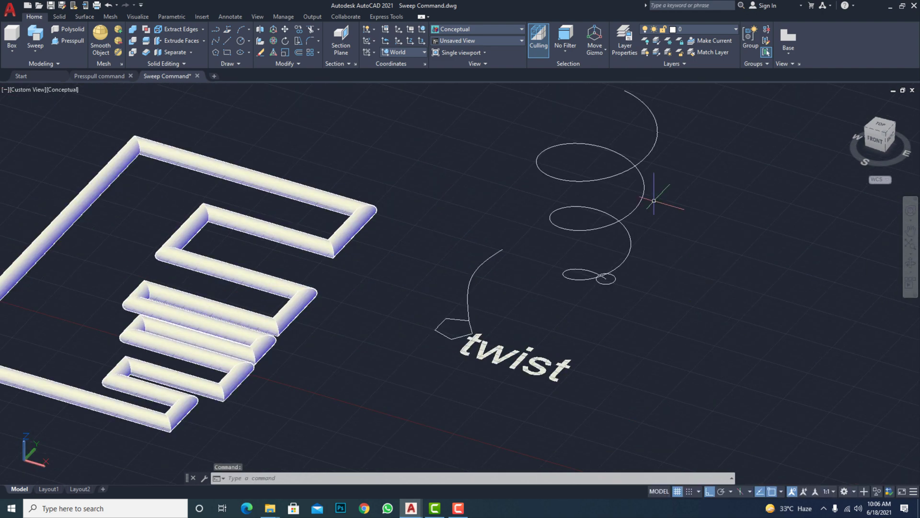
scroll(590, 283, up, 2)
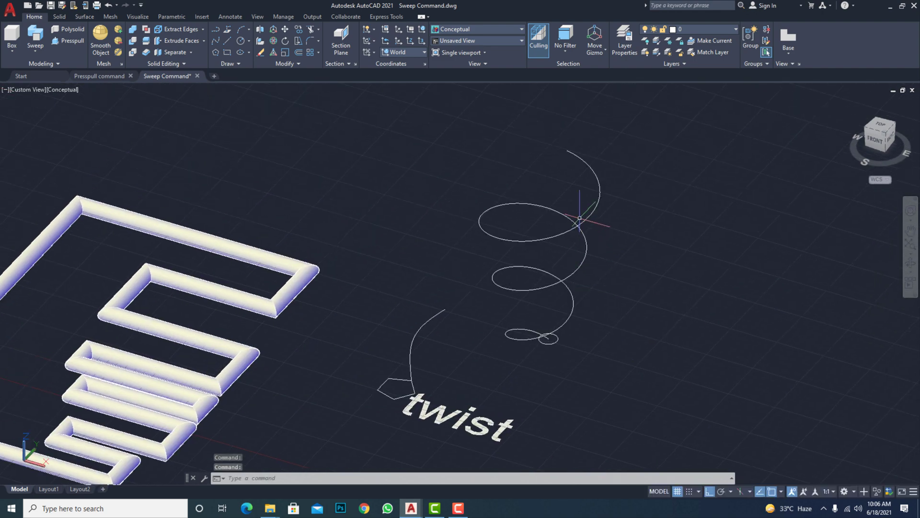
click(40, 51)
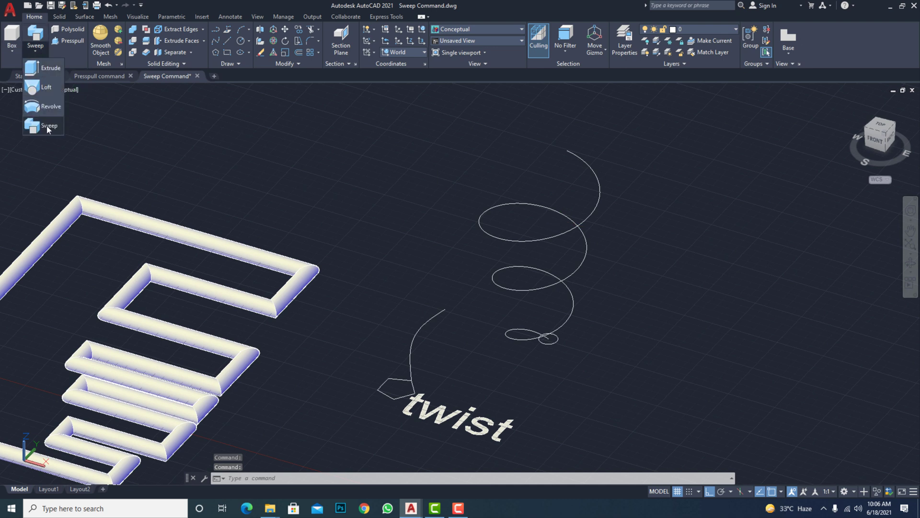
click(47, 125)
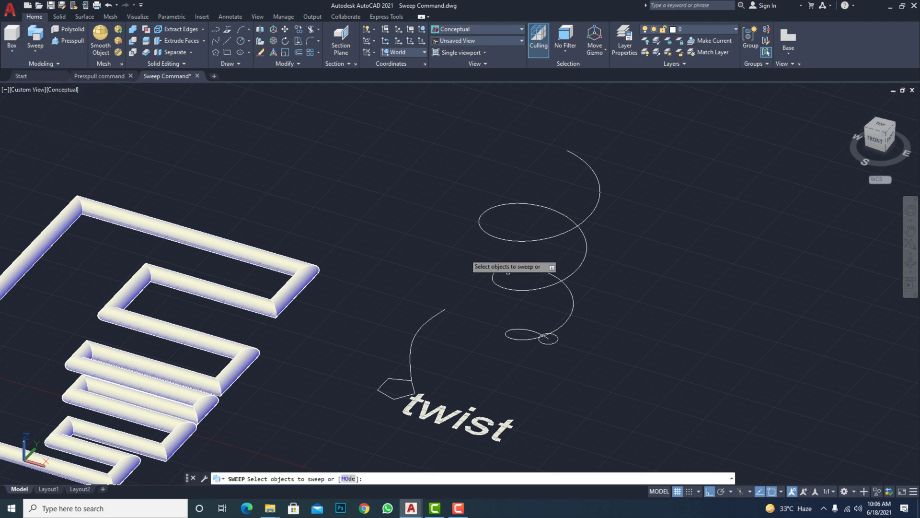
click(554, 342)
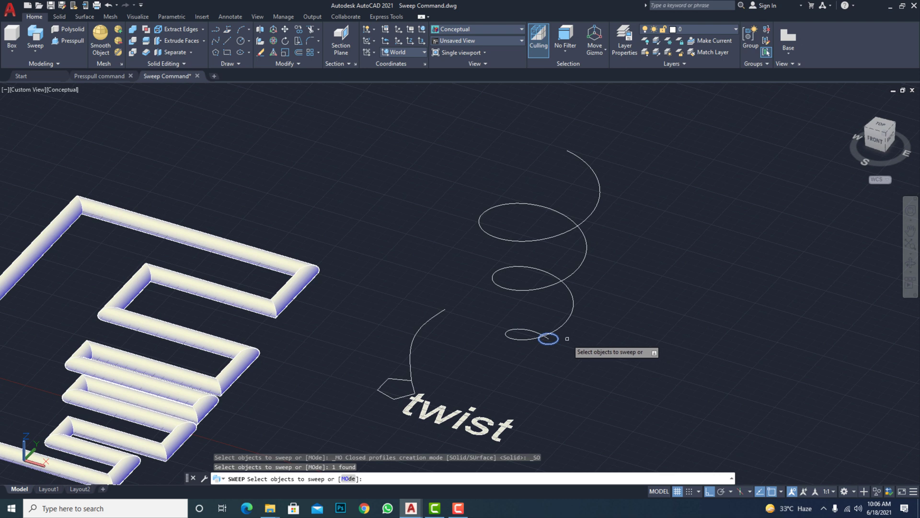
key(Return)
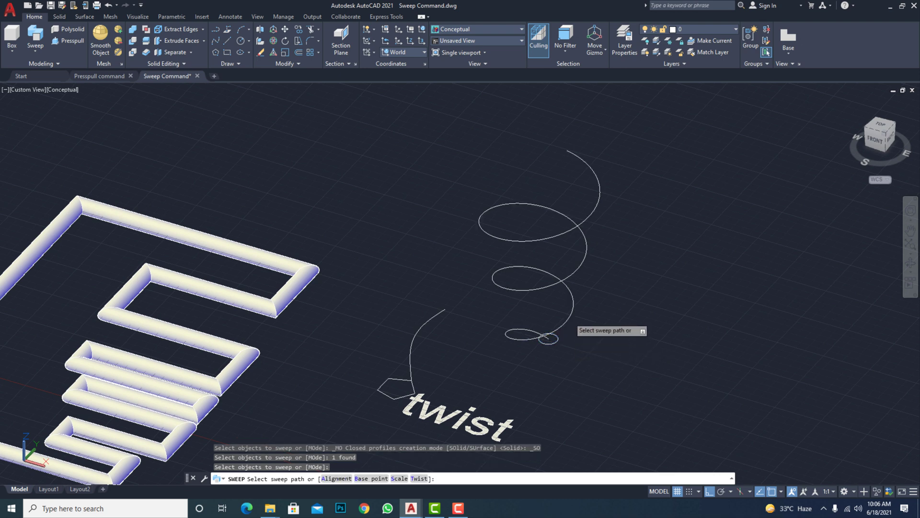
click(569, 316)
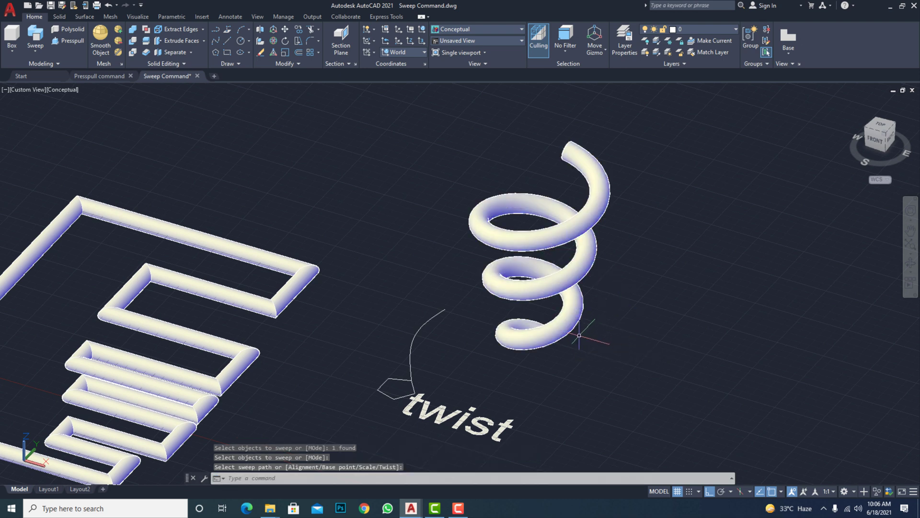
scroll(421, 413, up, 2)
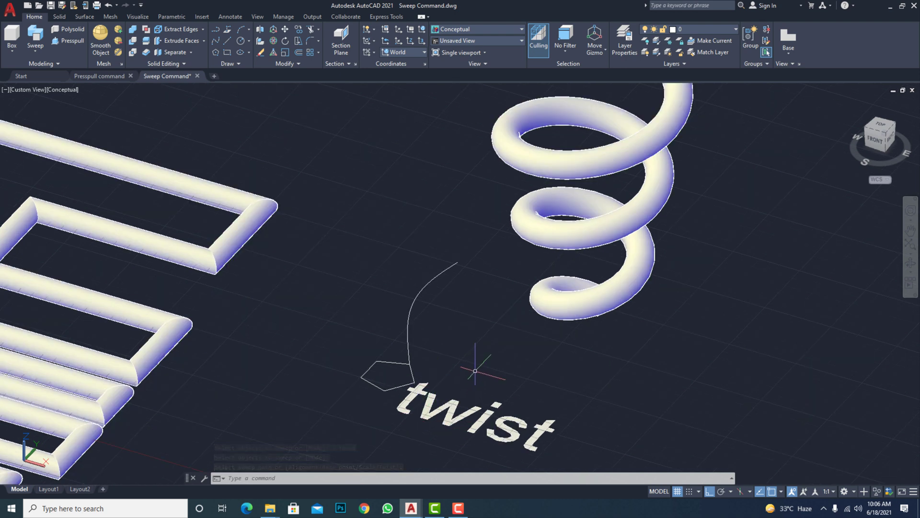
key(Escape)
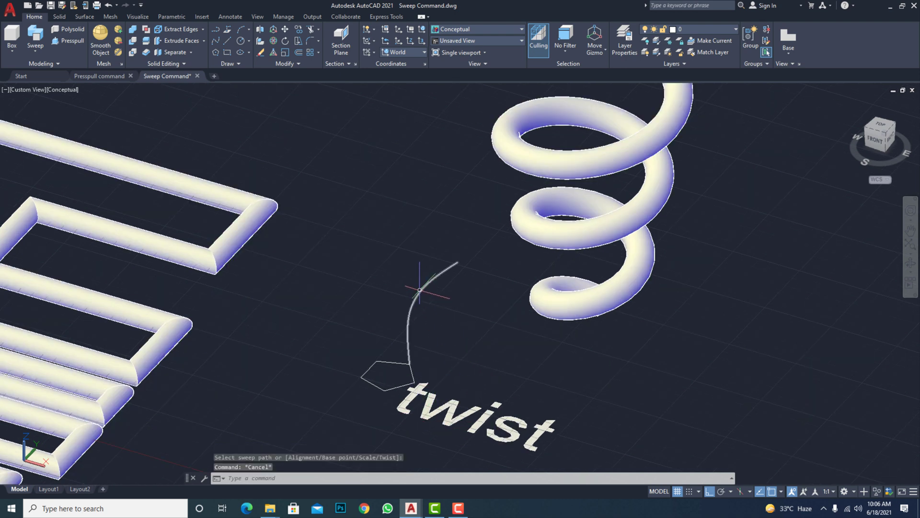
- Sweep the pentagon beside the "twist" label along its curve as a plain solid, and undo that sweep
middle_drag(443, 387, 440, 361)
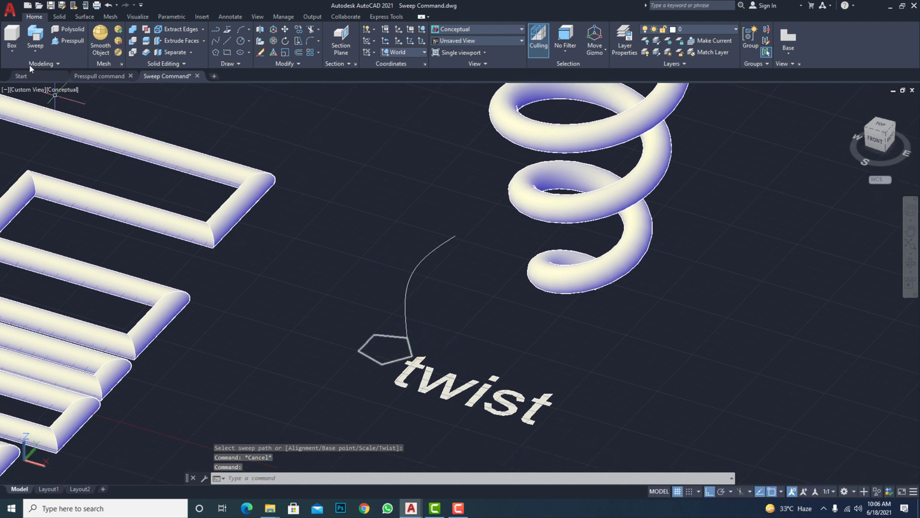
click(35, 51)
click(44, 126)
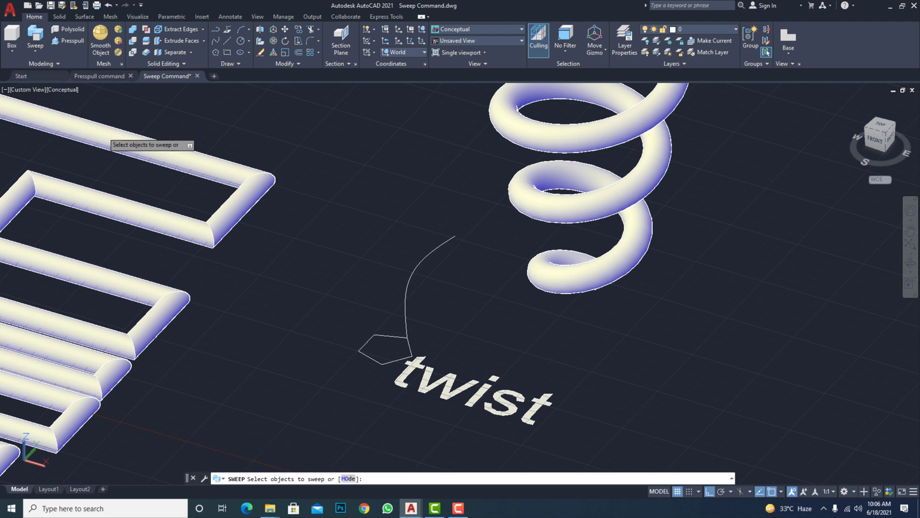
click(390, 362)
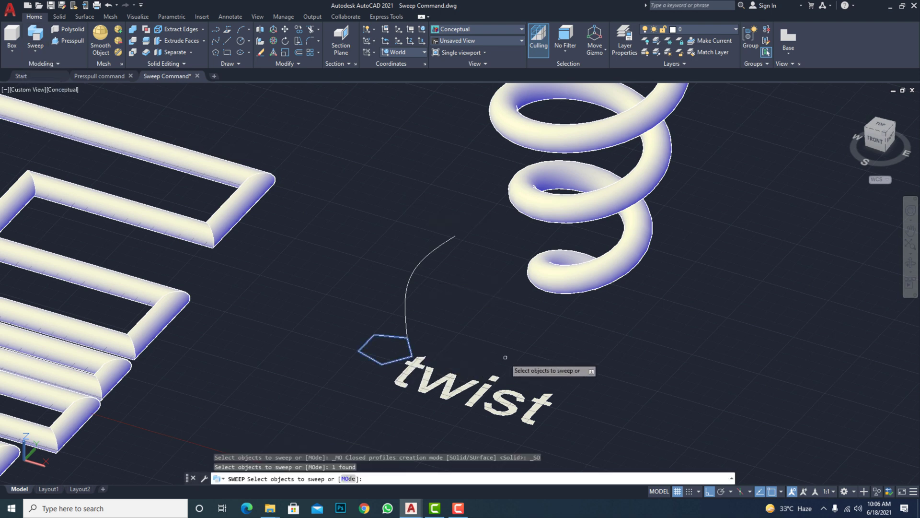
key(Return)
click(405, 296)
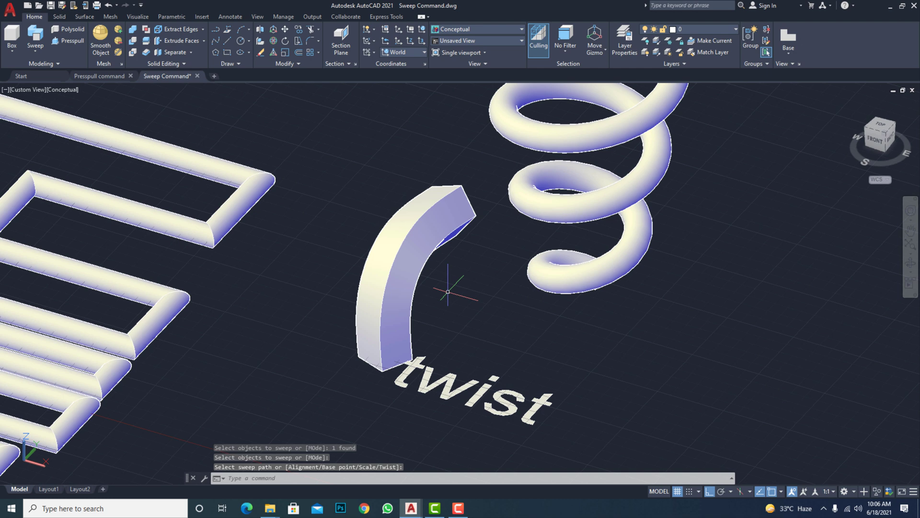
key(ctrl+z)
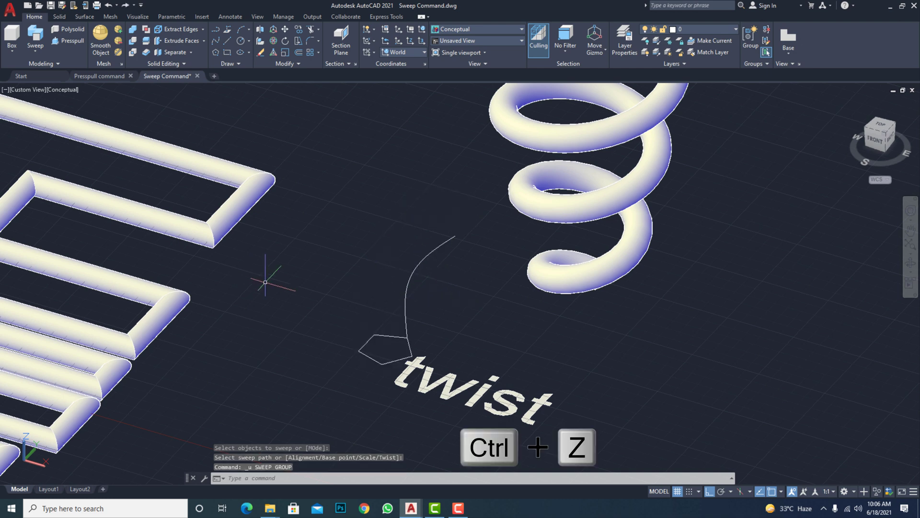
click(39, 55)
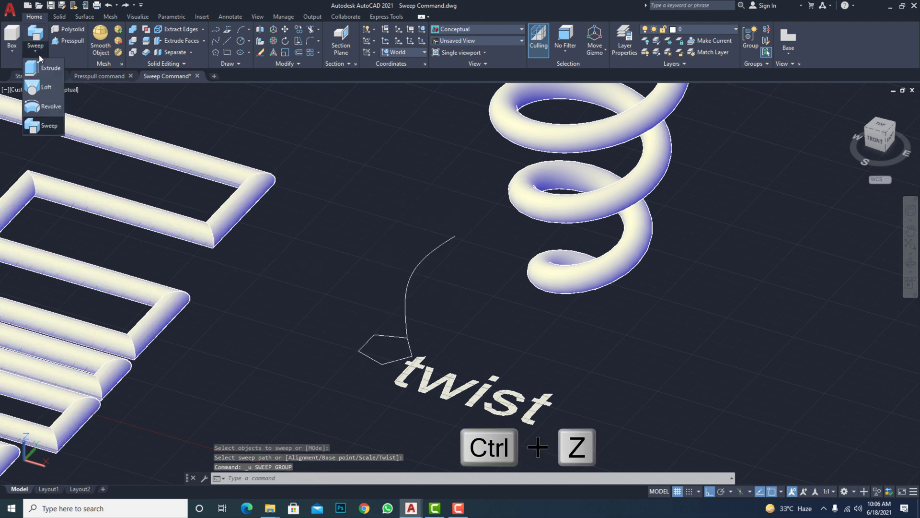
click(41, 112)
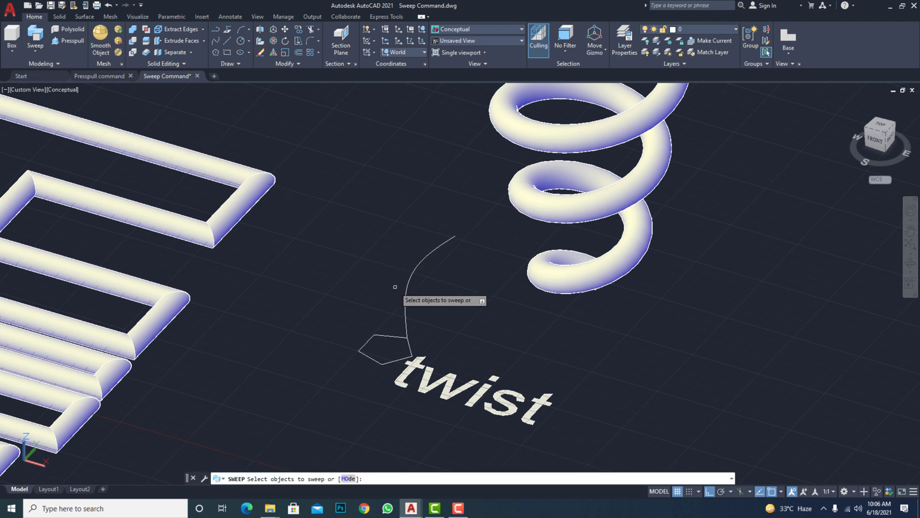
click(397, 360)
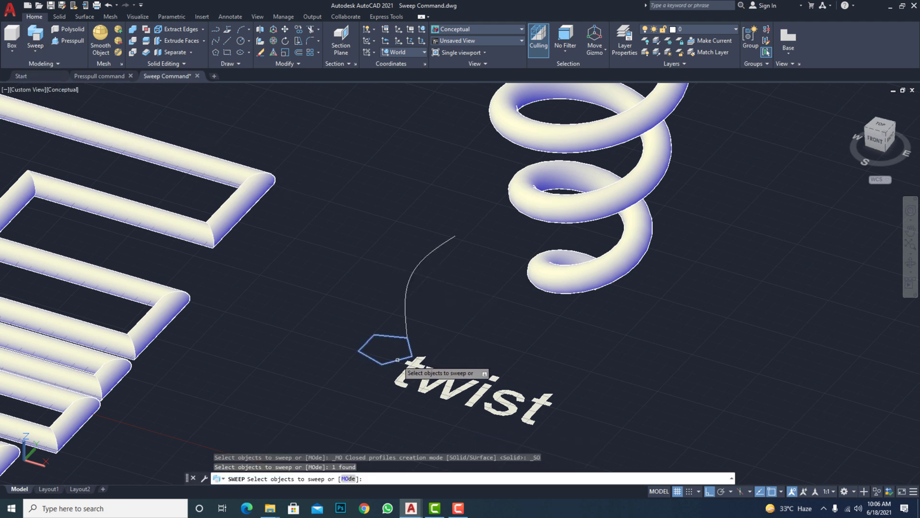
right_click(448, 324)
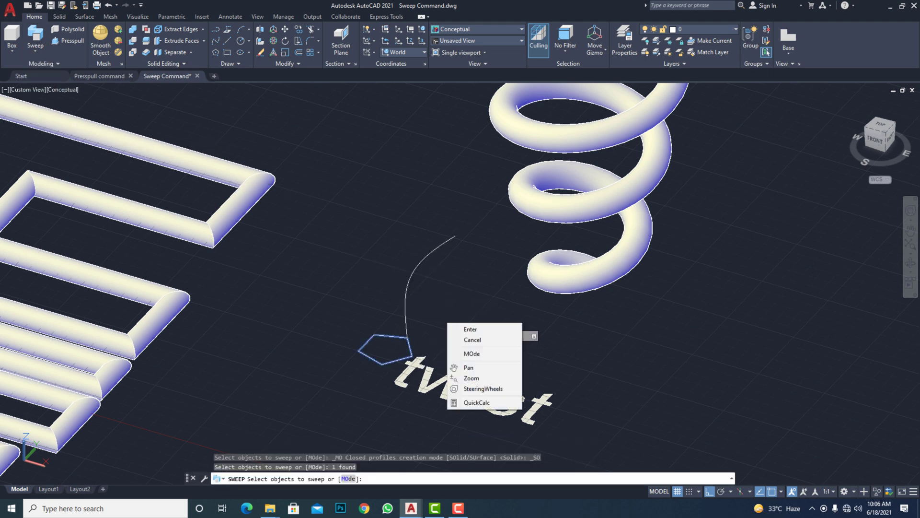
click(482, 355)
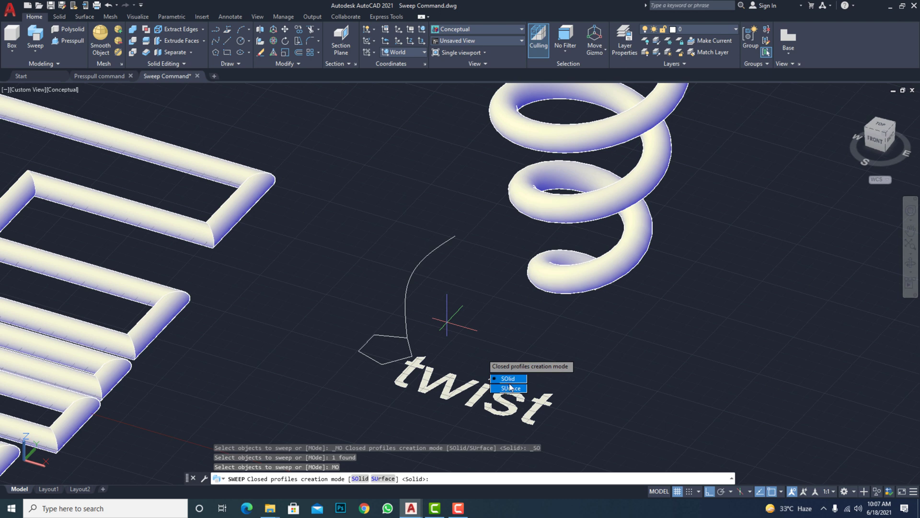
click(509, 378)
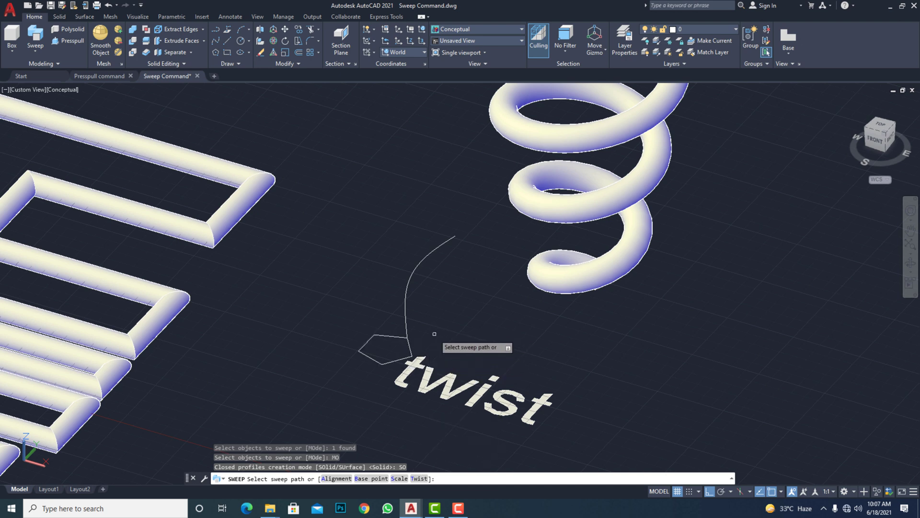
key(Escape)
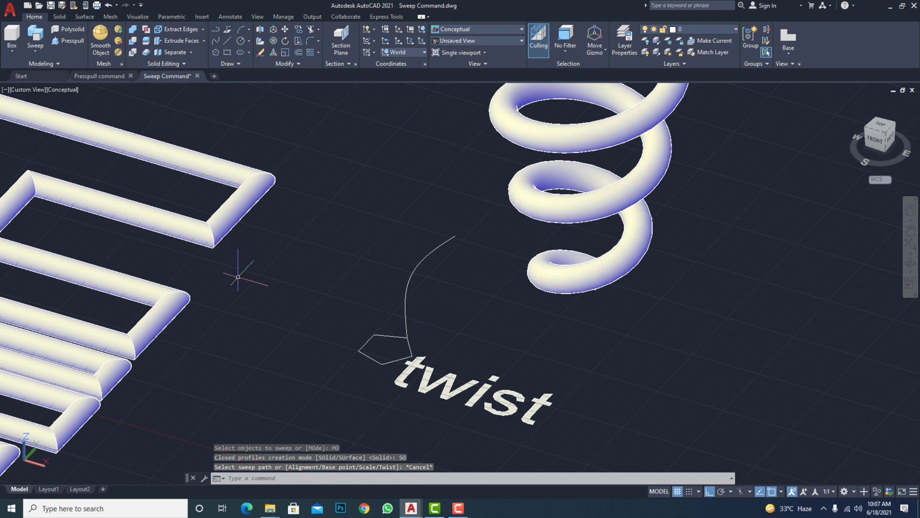
- Copy the pentagon and its curve about 10.5 units along the X axis, past the "twist" label
text(copy)
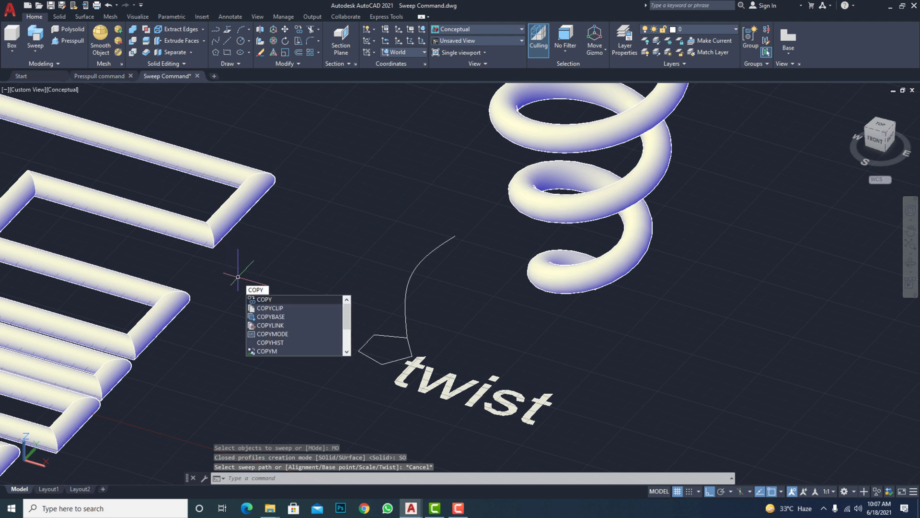
key(Return)
click(431, 308)
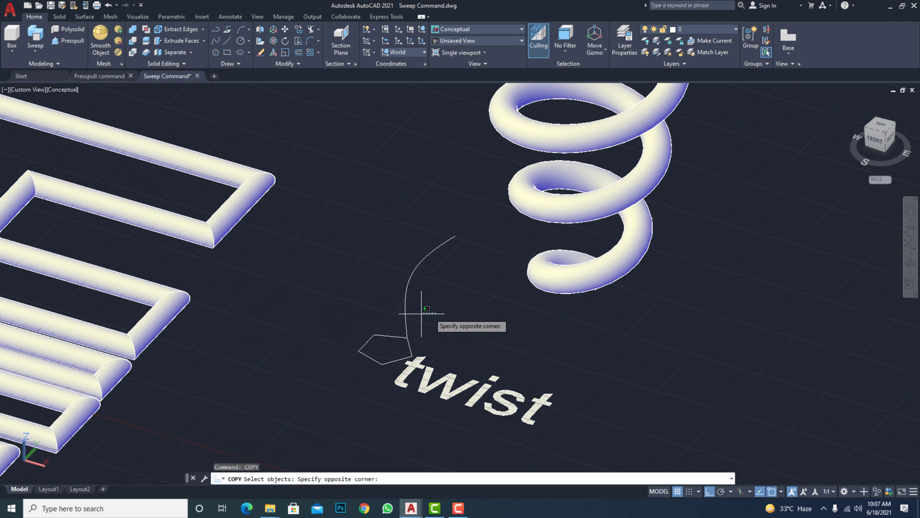
click(360, 344)
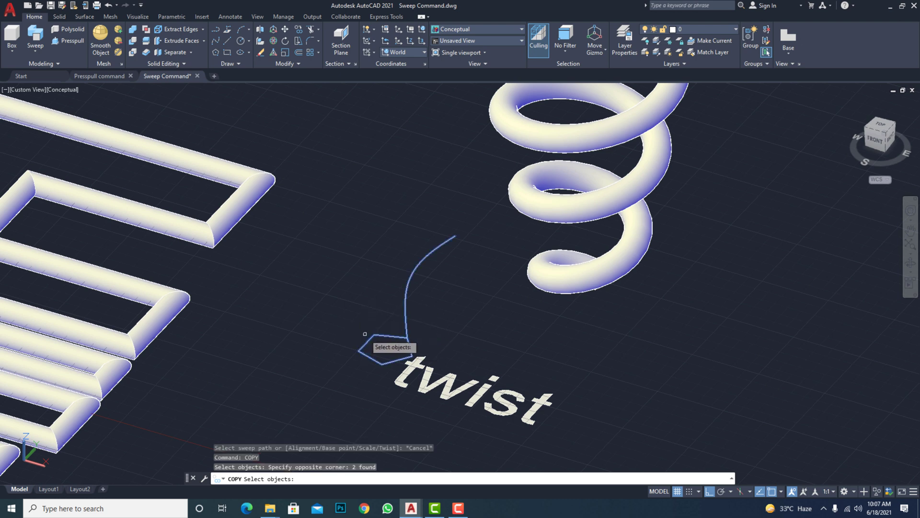
key(Return)
click(390, 376)
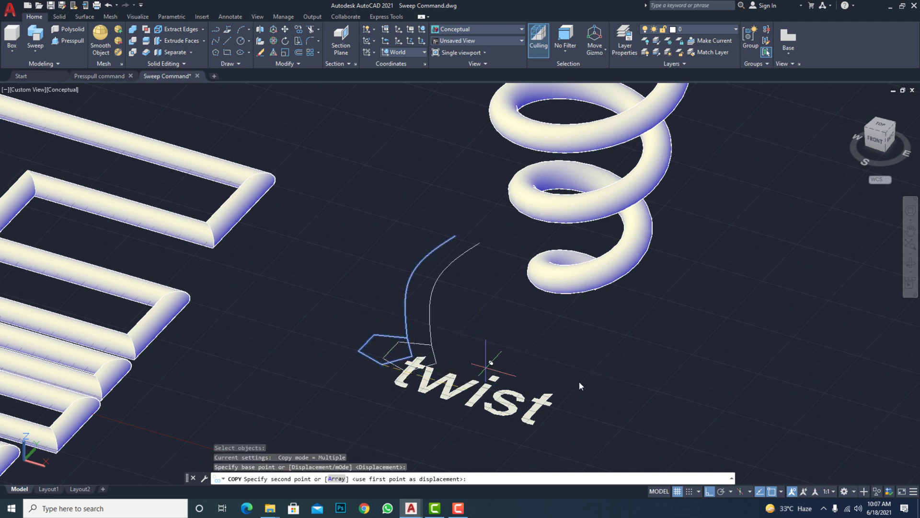
click(721, 381)
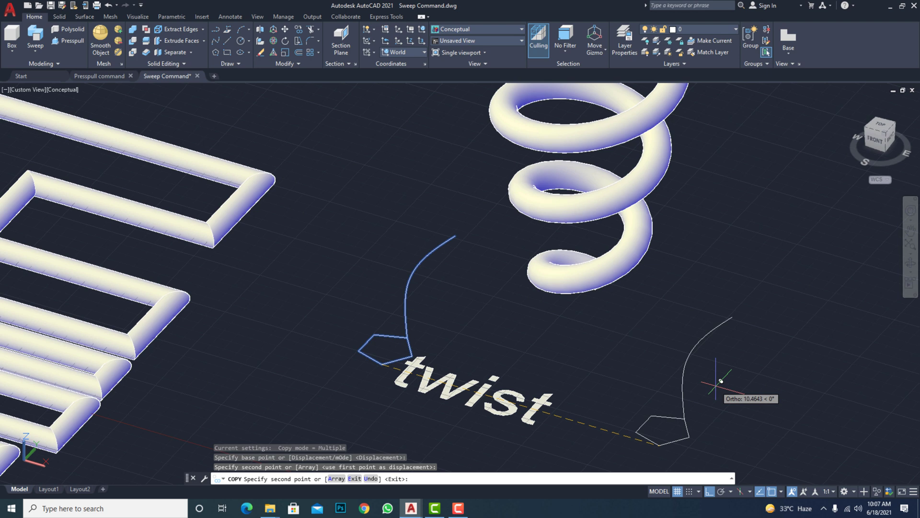
key(Return)
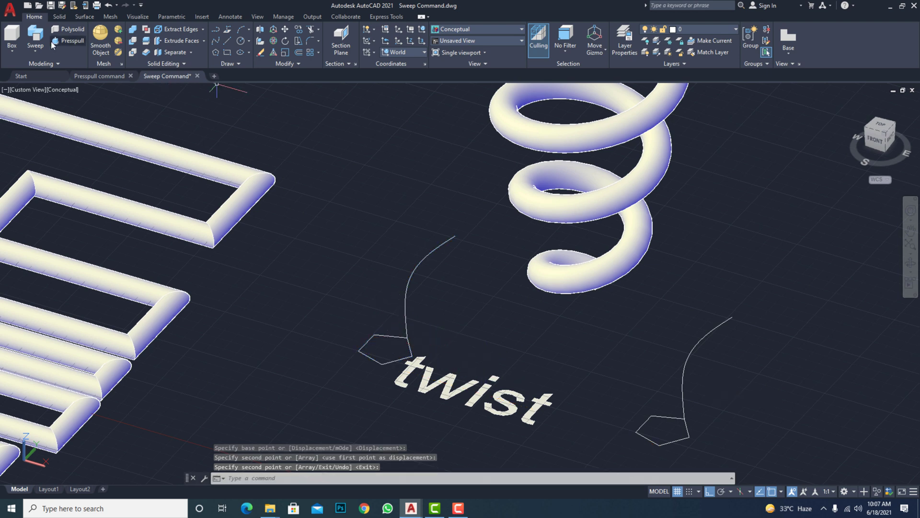
- Sweep the original pentagon along its adjoining curve without twist to create a solid
click(35, 51)
click(43, 131)
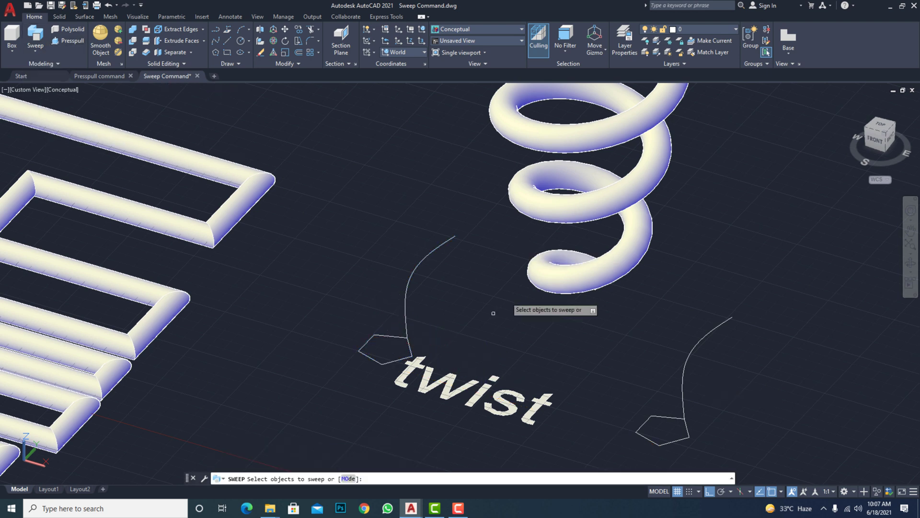
click(387, 363)
key(Return)
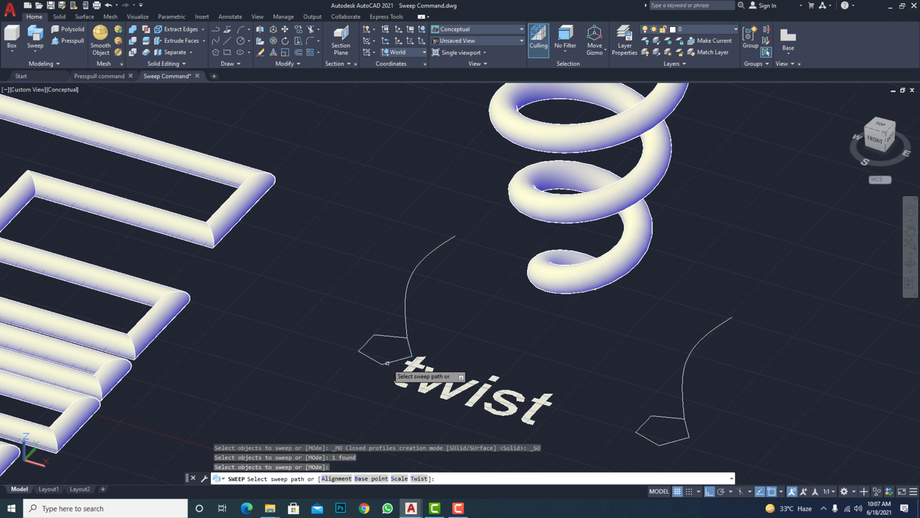
click(406, 297)
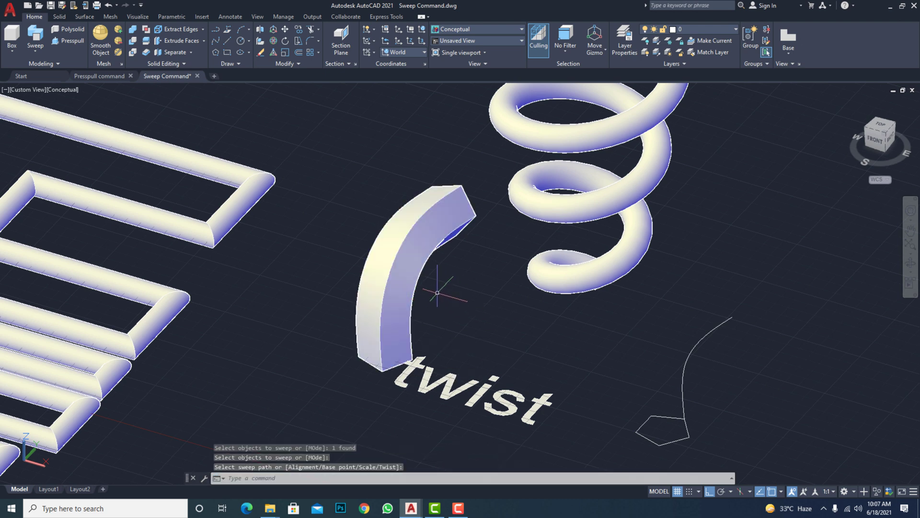
- Sweep the copied pentagon along the copied curve with a twist angle of 180 degrees
click(35, 51)
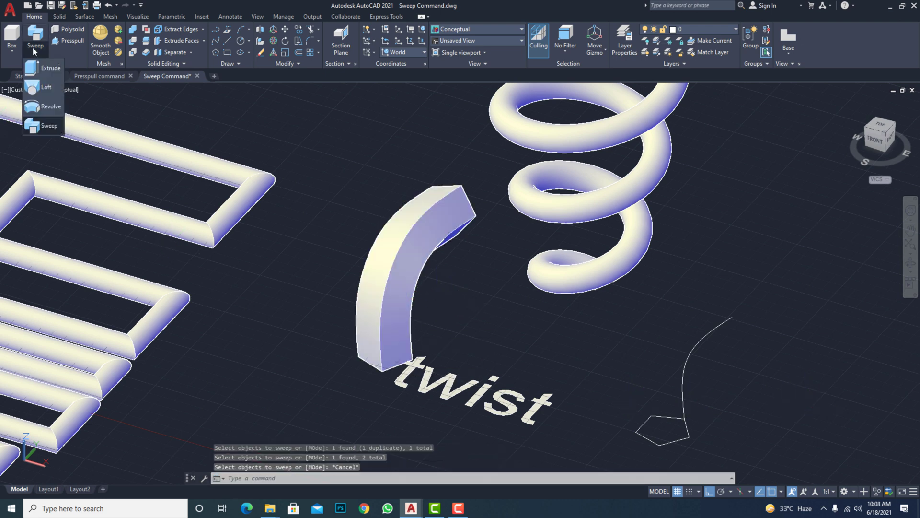
click(43, 126)
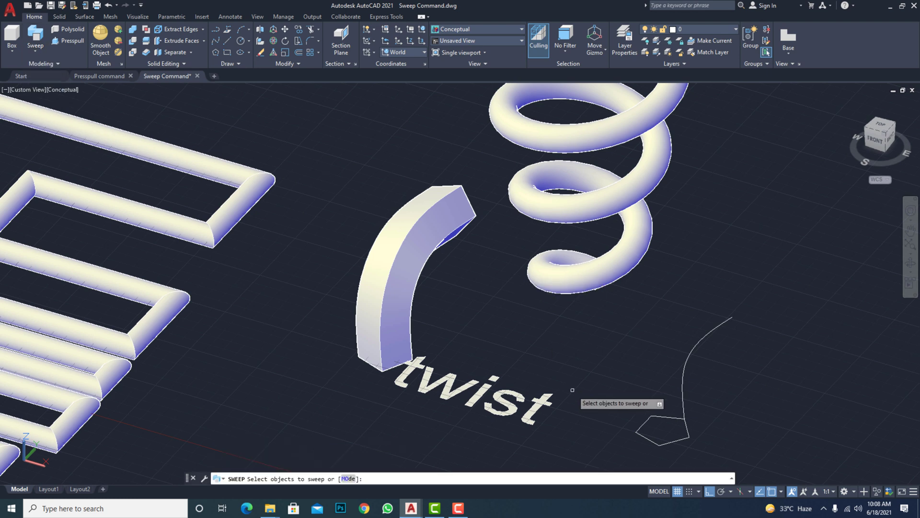
click(675, 441)
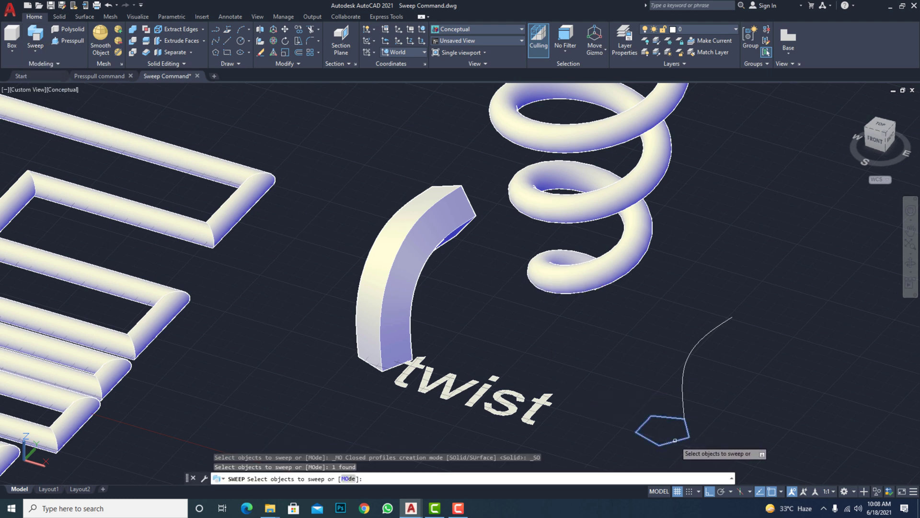
key(Return)
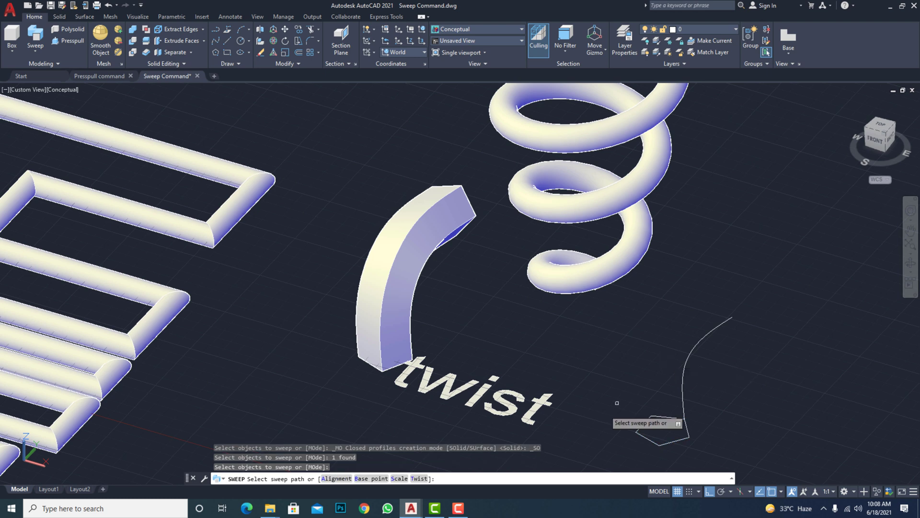
click(420, 479)
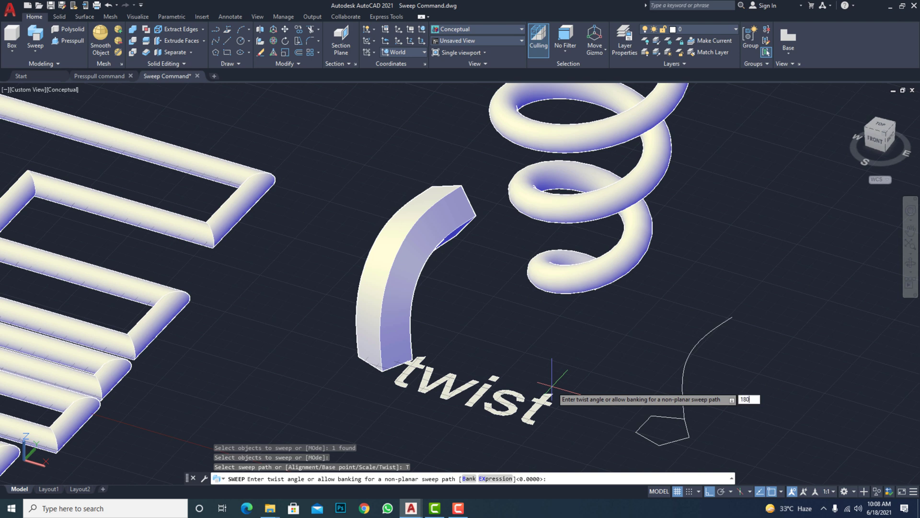
key(Return)
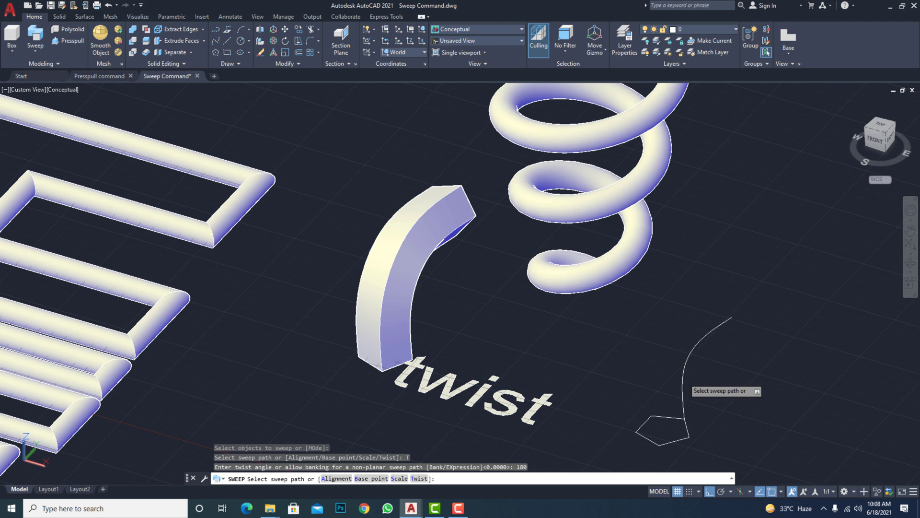
click(683, 379)
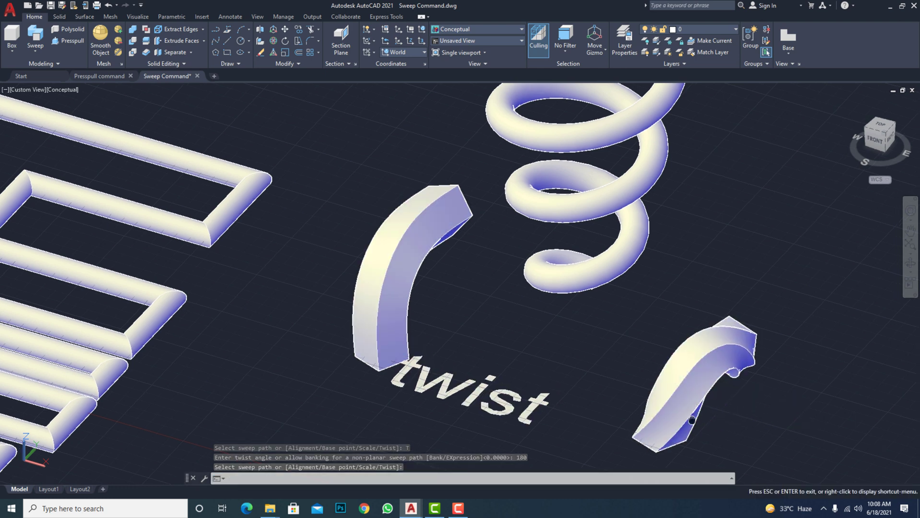
middle_drag(703, 419, 615, 401)
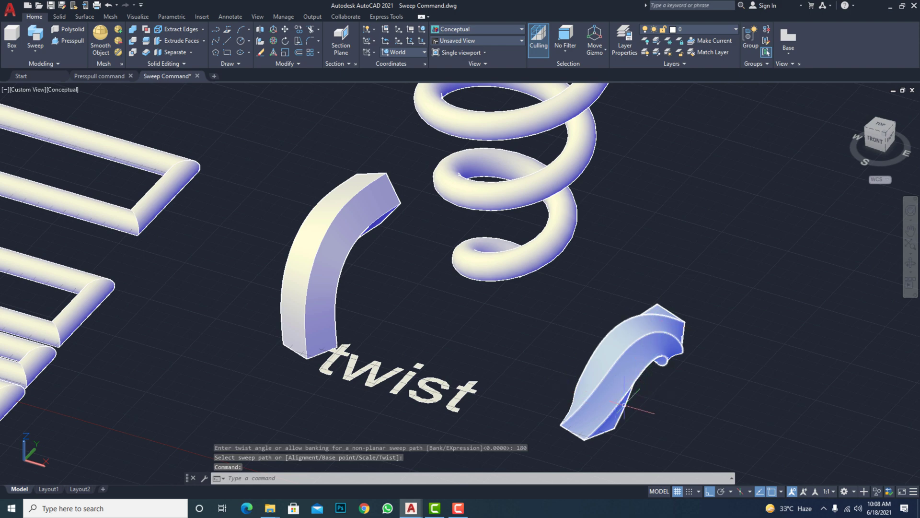
mouse_move(623, 402)
shift+middle_down()
mouse_move(593, 373)
mouse_move(618, 379)
mouse_move(585, 361)
mouse_move(632, 375)
mouse_move(623, 393)
shift+middle_up()
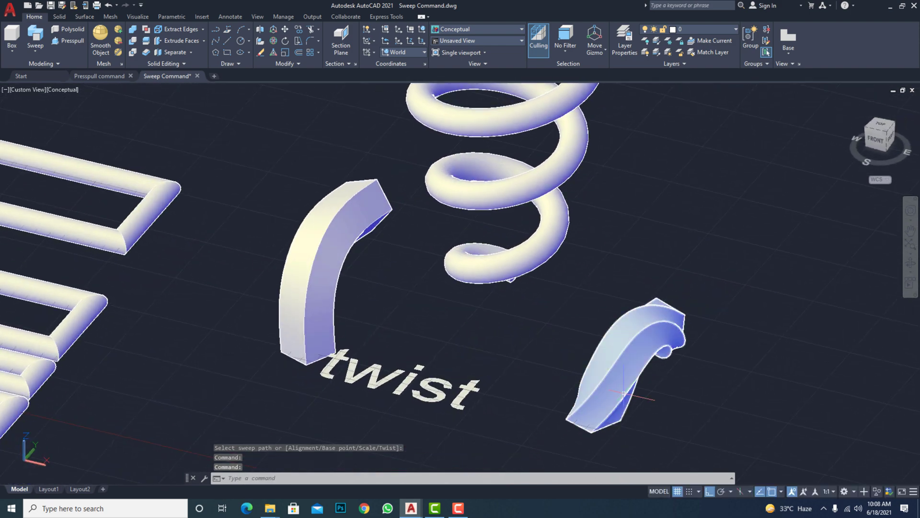
- Undo the view changes and the twisted sweep of the copied pentagon
key(ctrl+z)
key(ctrl+z)
key(ctrl+z)
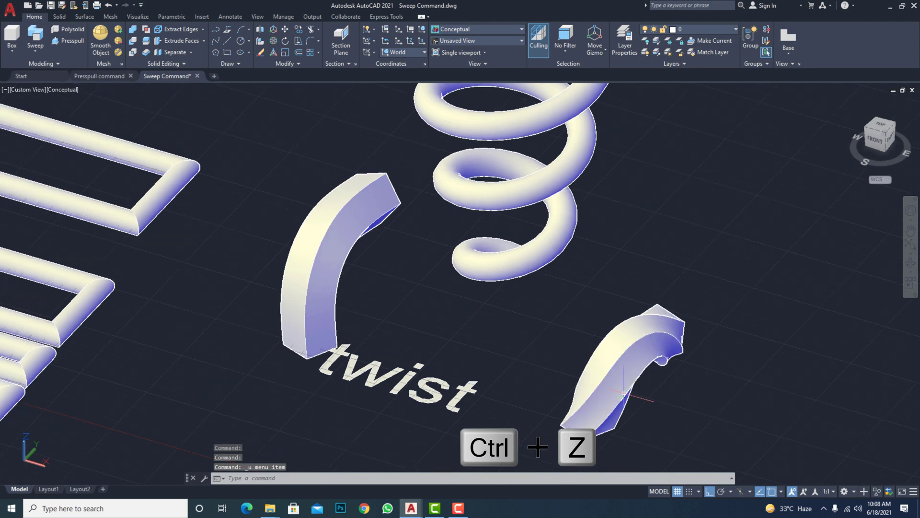
key(ctrl+z)
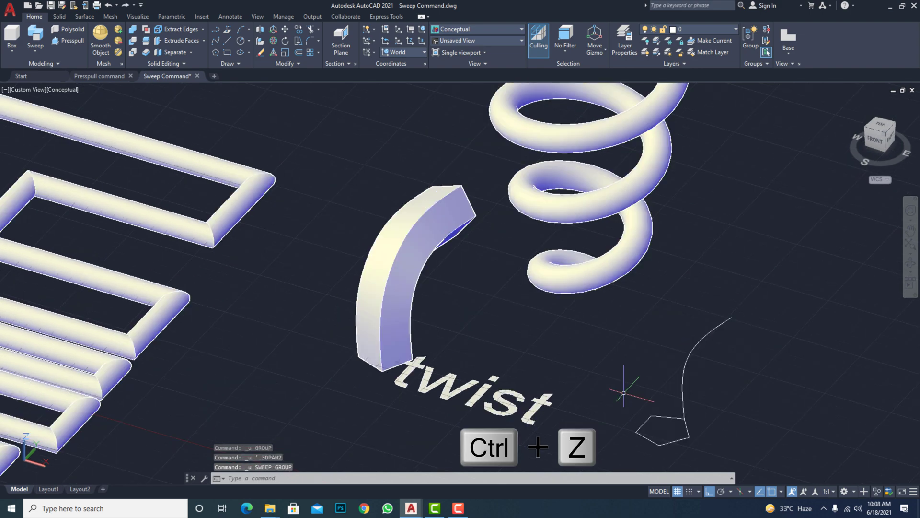
- Sweep the copied pentagon along the copied curve as a solid with a scale factor of 4
middle_drag(585, 376, 511, 376)
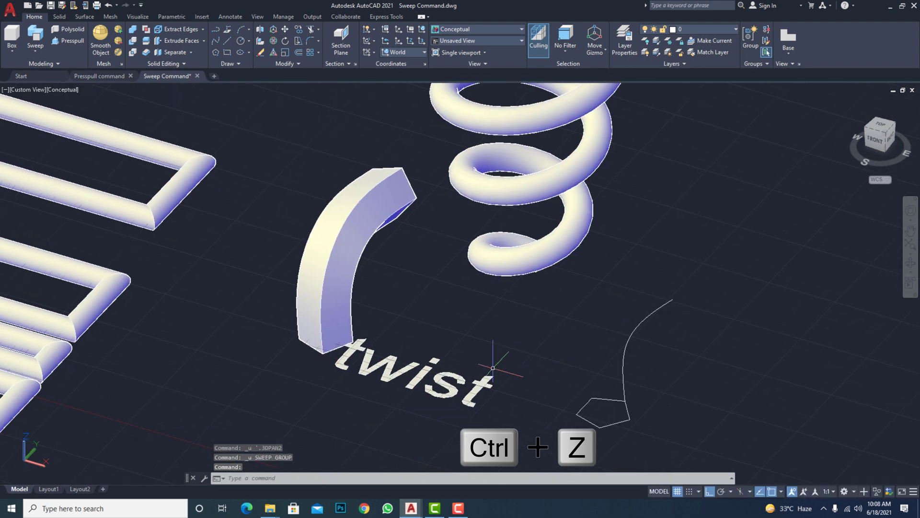
click(35, 51)
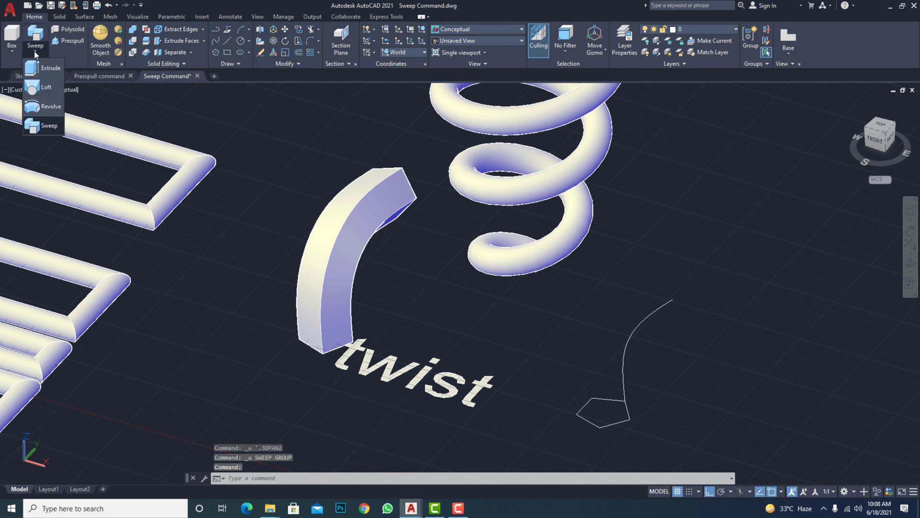
click(40, 130)
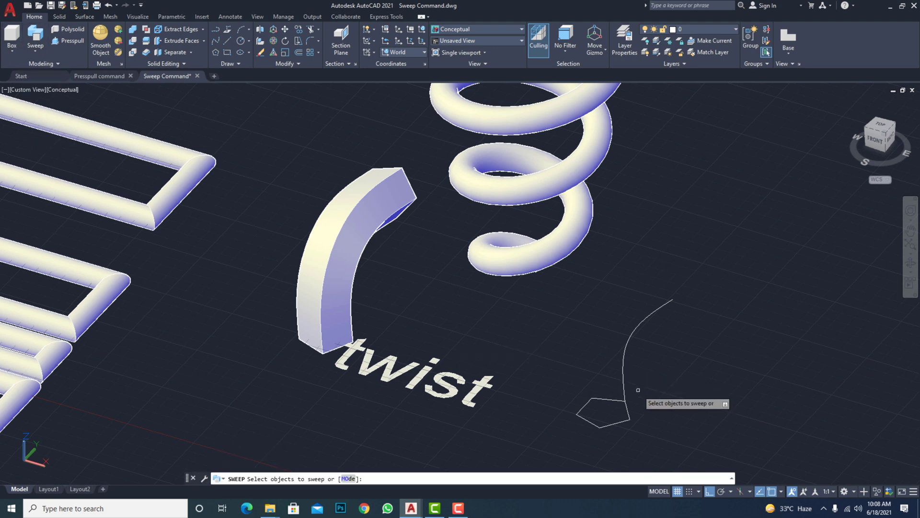
click(617, 422)
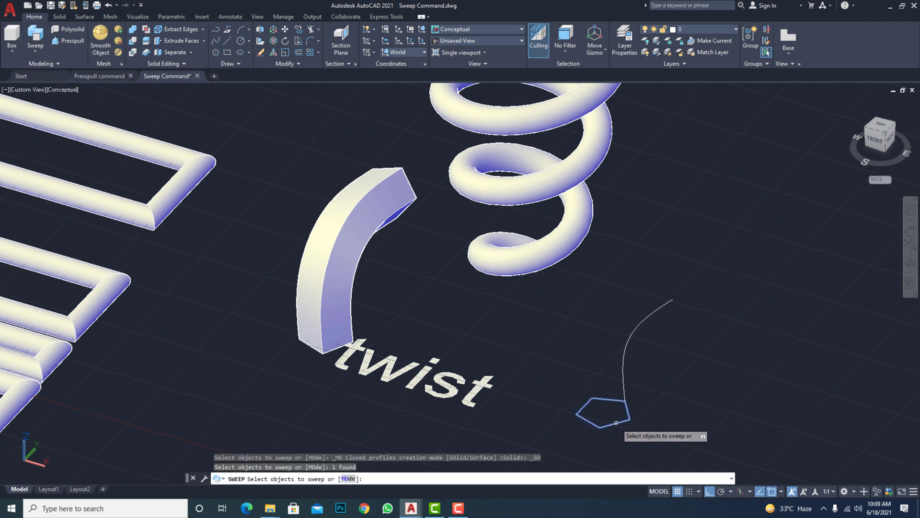
key(Return)
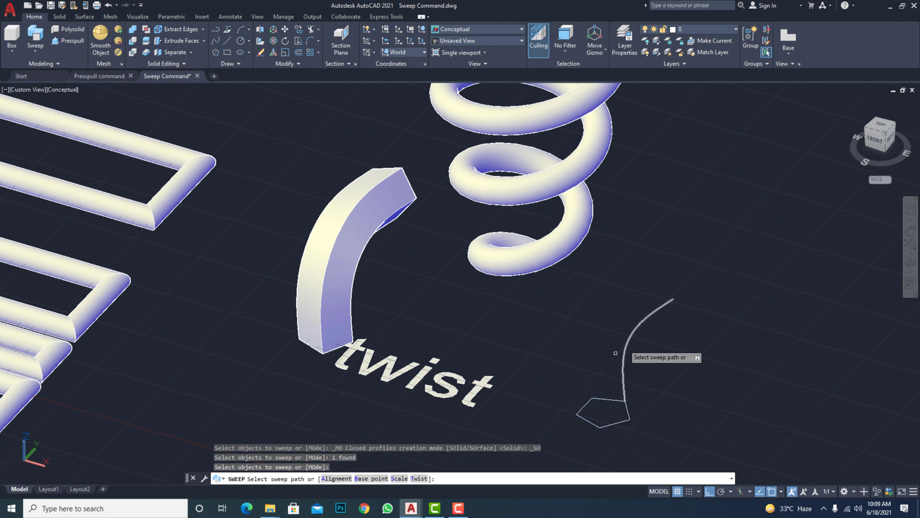
click(400, 478)
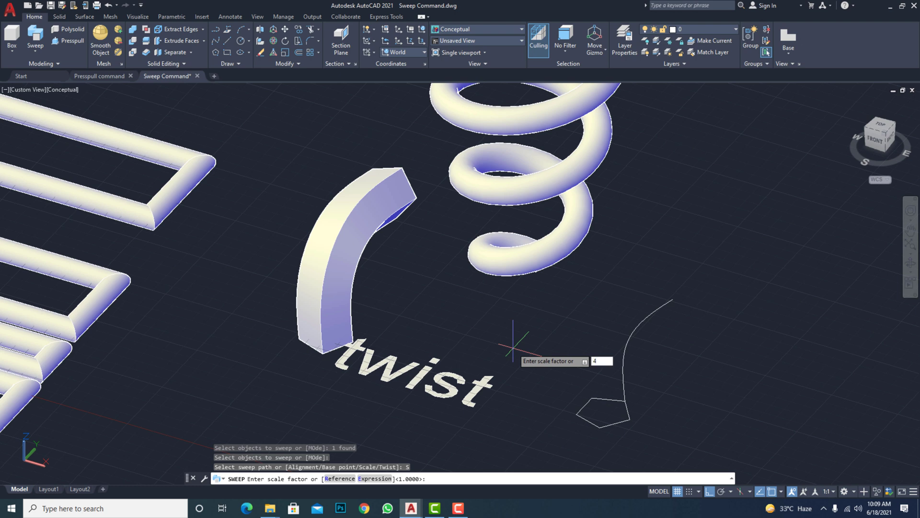
key(Return)
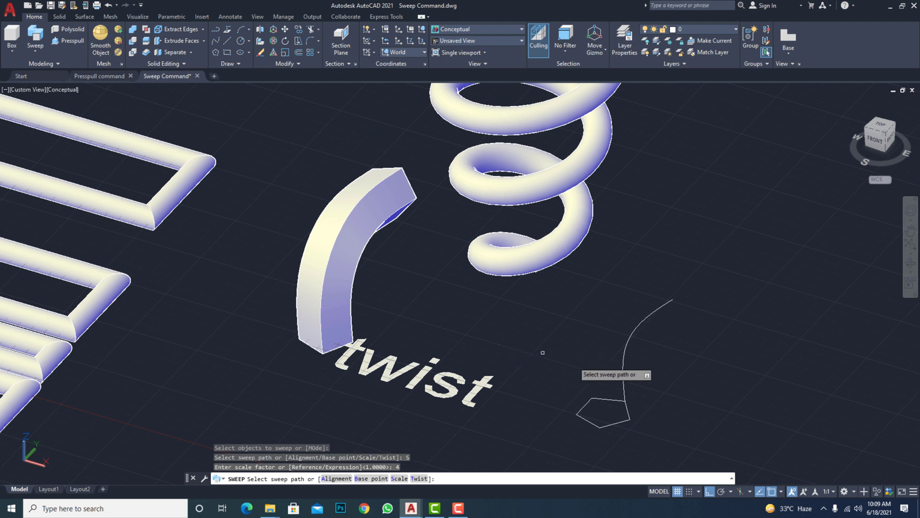
click(623, 365)
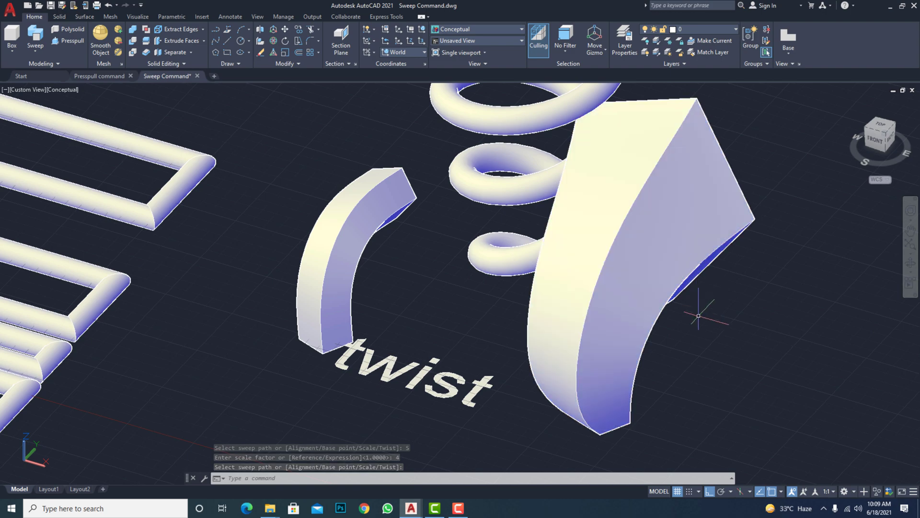
shift+middle_drag(684, 308, 607, 301)
key(Escape)
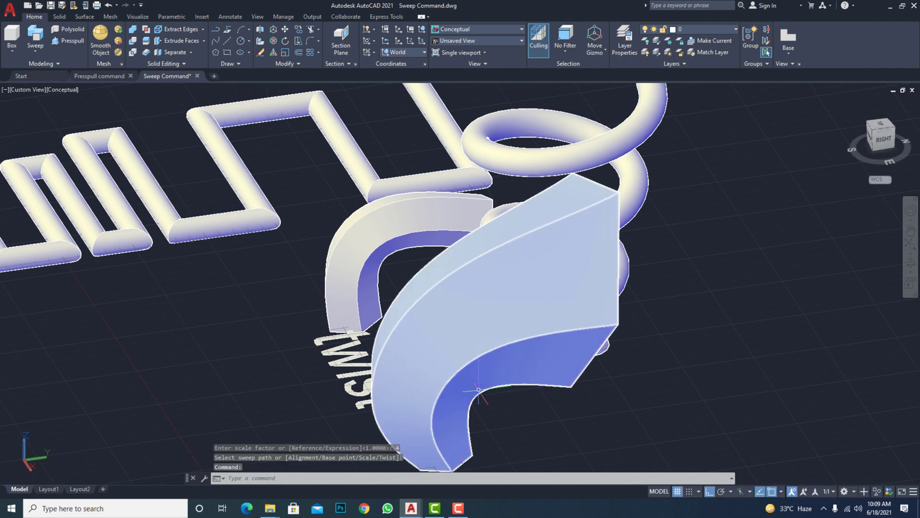
shift+middle_drag(384, 313, 537, 365)
scroll(376, 376, down, 5)
scroll(367, 370, up, 2)
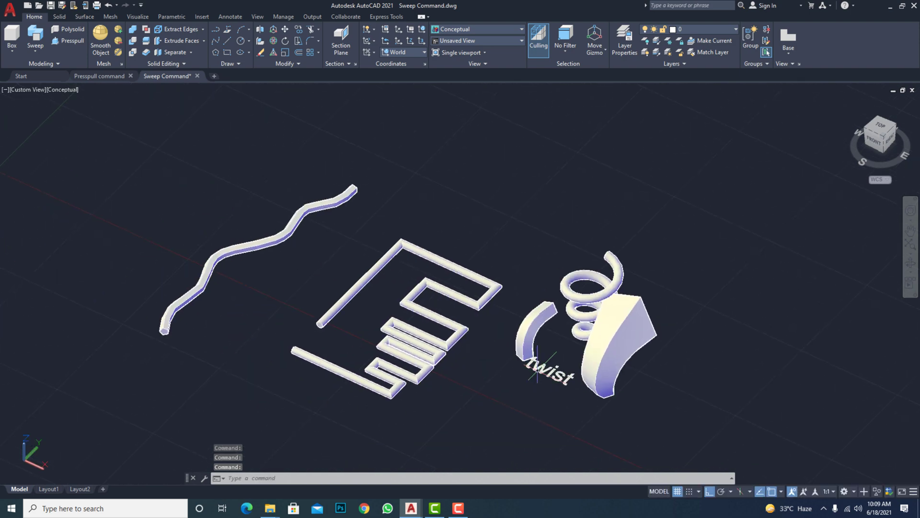